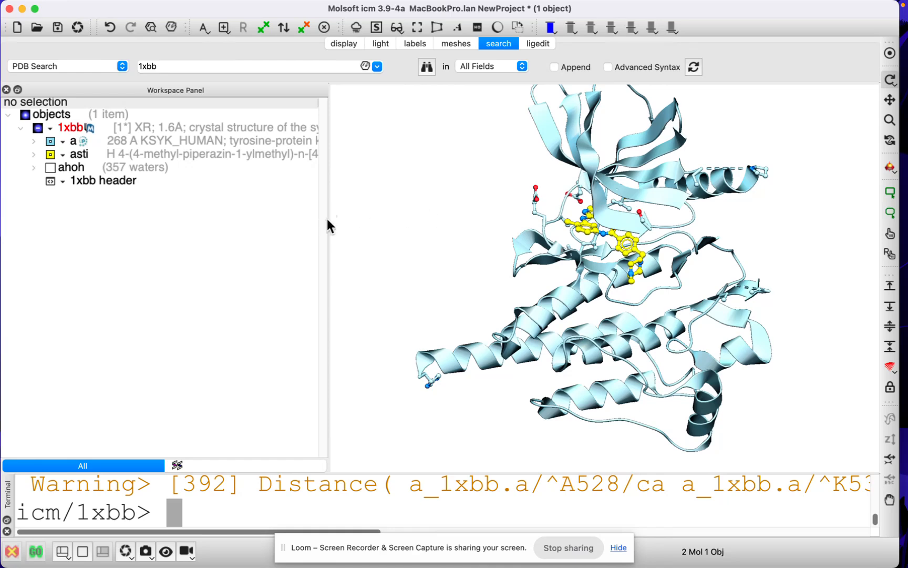
- Extract the 3Dseq Construct sequence alignment for chain a of 1xbb, trimming unstructured termini with N margin 2 and C margin 0
{"action": "left_click", "coordinate": [7, 532]}
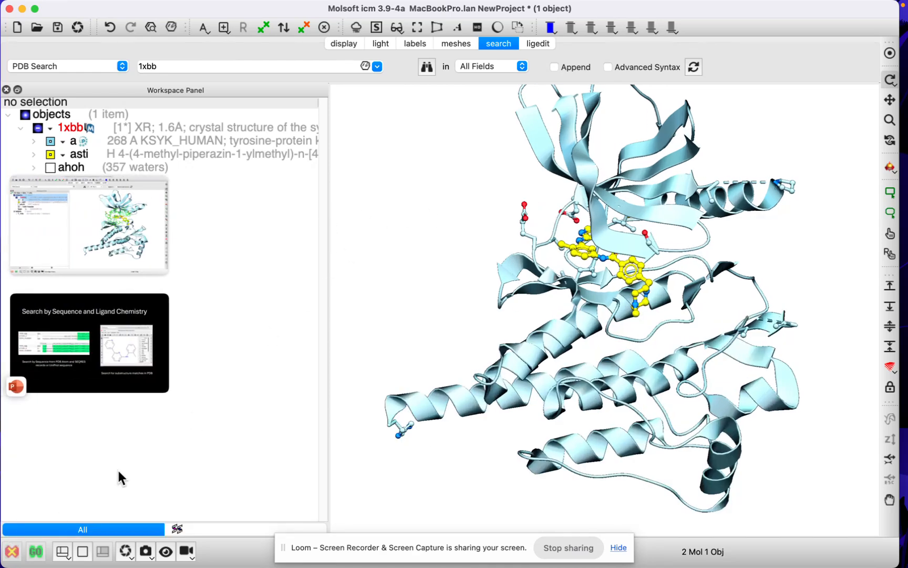
{"action": "right_click", "coordinate": [164, 142]}
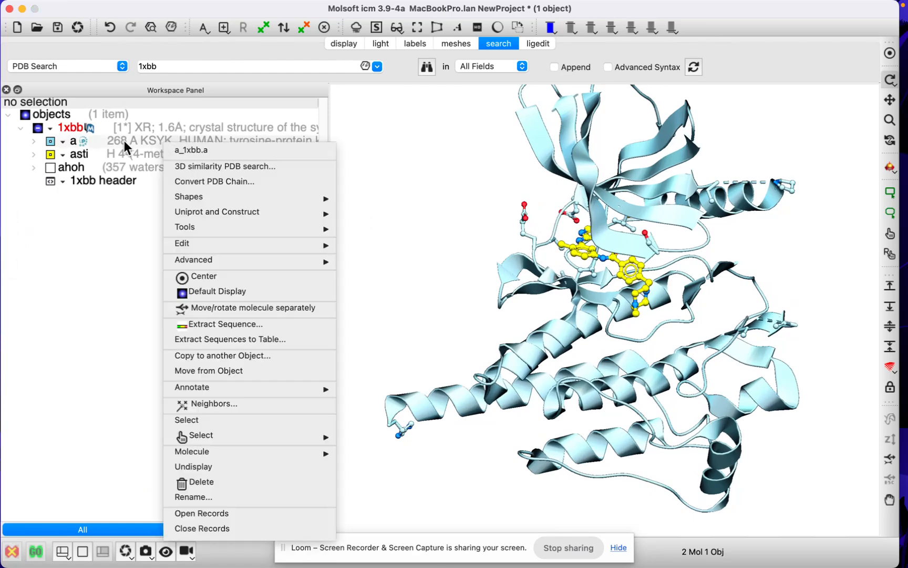
{"action": "mouse_move", "coordinate": [204, 202]}
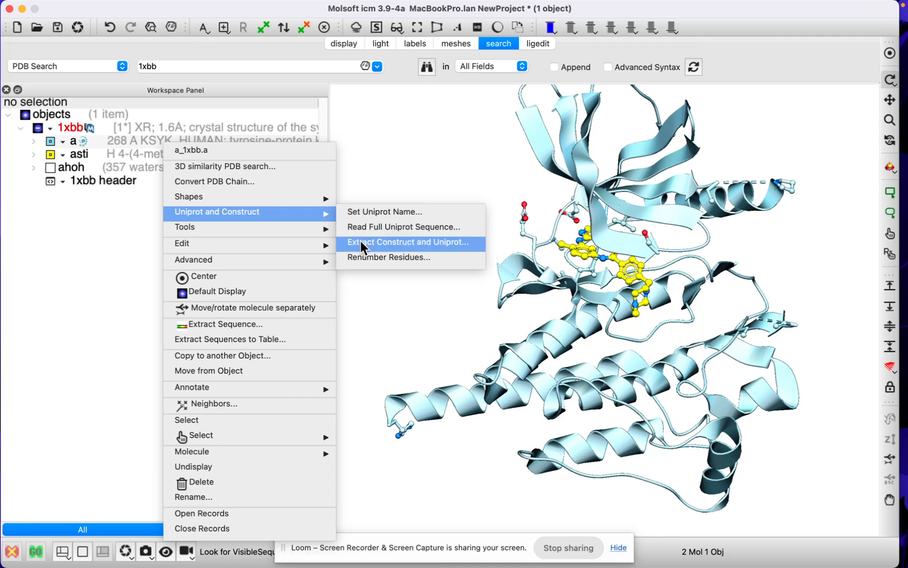
{"action": "left_click", "coordinate": [396, 240]}
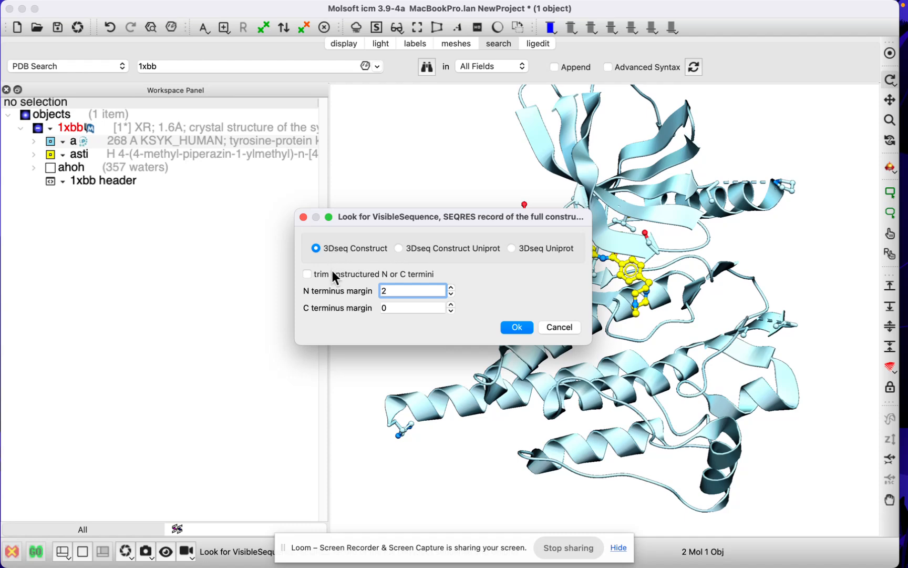
{"action": "left_click", "coordinate": [308, 273]}
{"action": "left_click", "coordinate": [517, 327]}
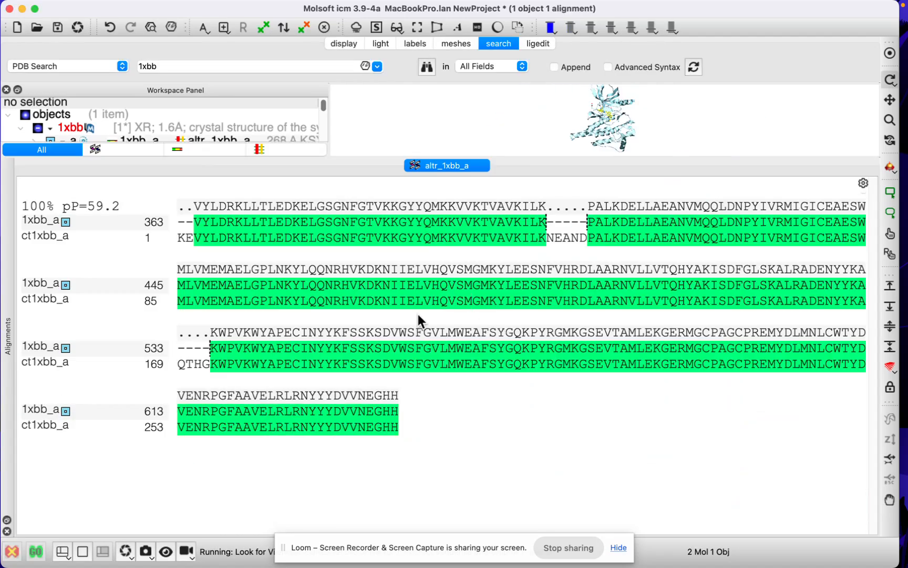
- Examine the alignment of 1xbb_a with ct1xbb_a for construct residues missing from the structure, including the gaps at NEAND and QTHG
{"action": "left_click_drag", "start_coordinate": [355, 163], "coordinate": [355, 391]}
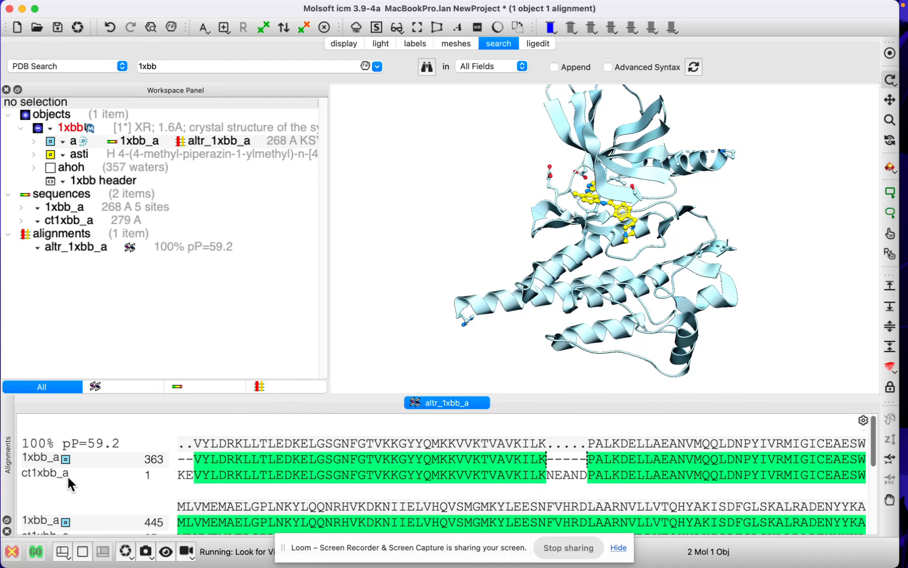
{"action": "left_click_drag", "start_coordinate": [188, 459], "coordinate": [752, 457]}
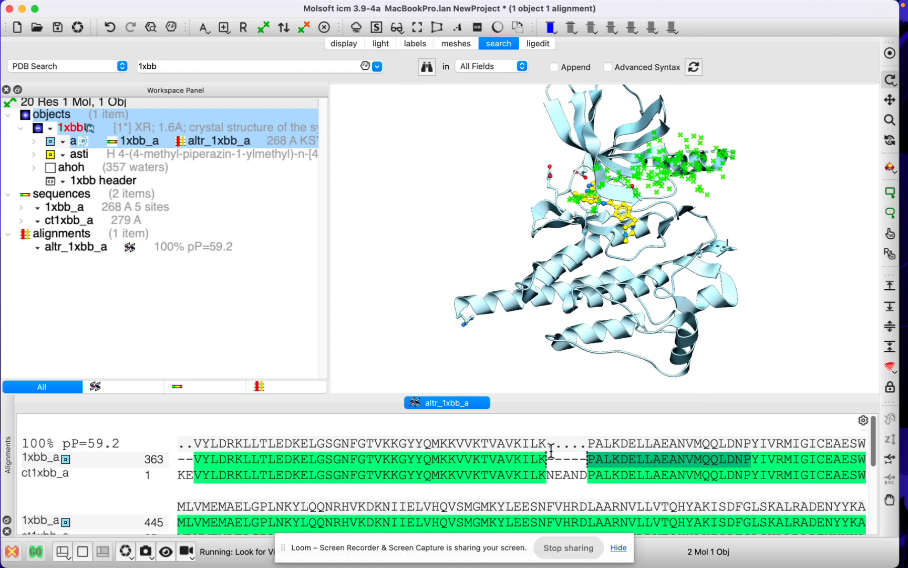
{"action": "left_click_drag", "start_coordinate": [548, 457], "coordinate": [583, 479]}
{"action": "left_click", "coordinate": [605, 482]}
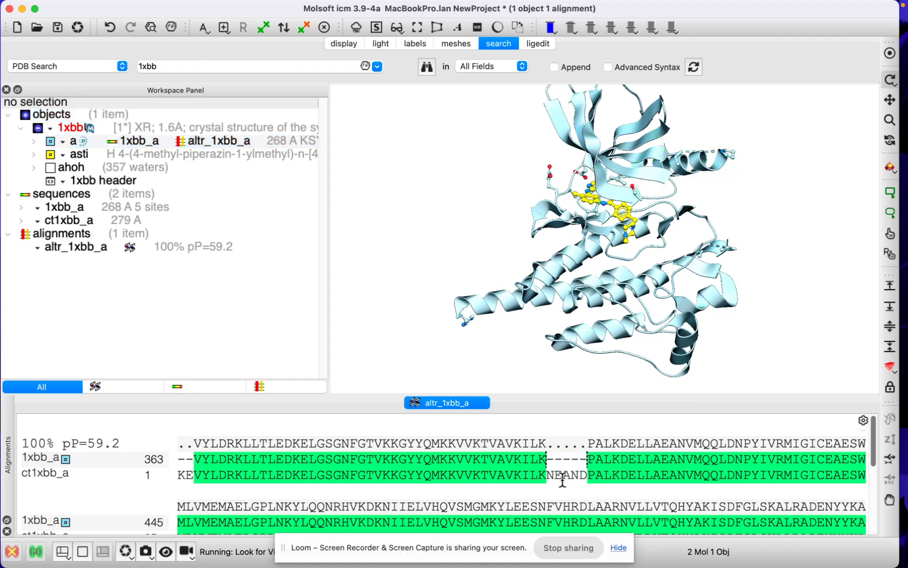
{"action": "scroll", "coordinate": [578, 481], "scroll_direction": "down", "scroll_amount": 3}
{"action": "scroll", "coordinate": [563, 479], "scroll_direction": "down", "scroll_amount": 1}
{"action": "left_click_drag", "start_coordinate": [187, 478], "coordinate": [233, 506]}
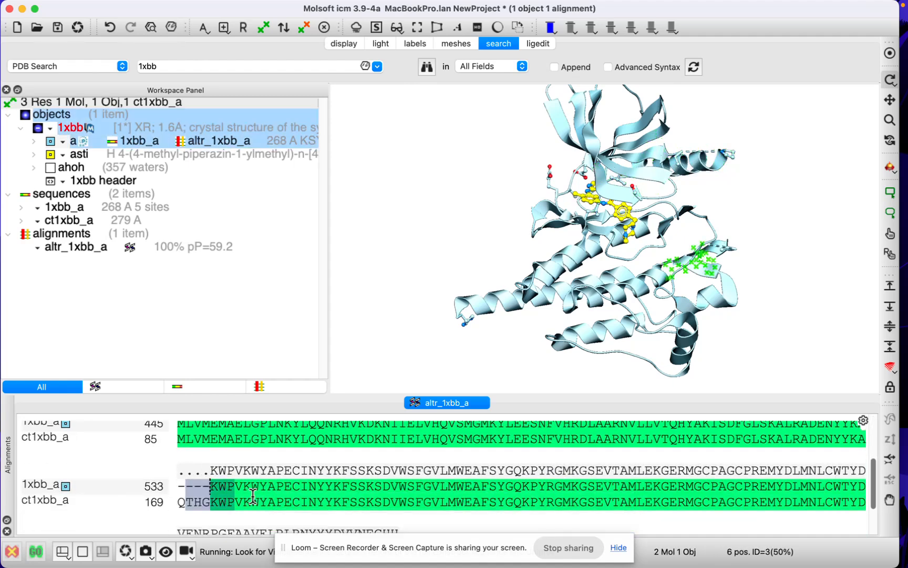
{"action": "left_click", "coordinate": [324, 474]}
{"action": "scroll", "coordinate": [324, 474], "scroll_direction": "up", "scroll_amount": 4}
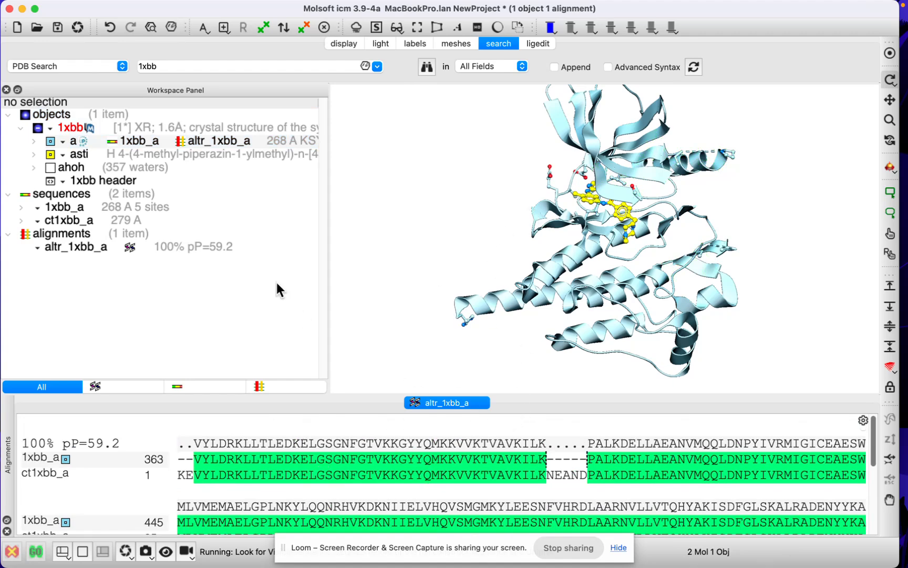
- Run a PDB homology search with the construct sequence ct1xbb_a, using 500 maximum hits, expect 0.01, protein, unique-sequence entries and fast mode
{"action": "right_click", "coordinate": [79, 210]}
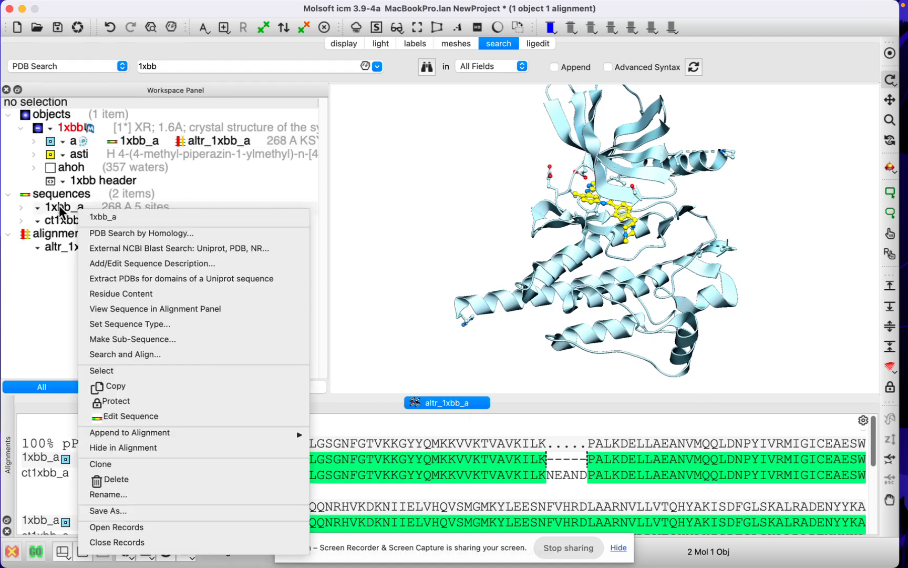
{"action": "right_click", "coordinate": [67, 223]}
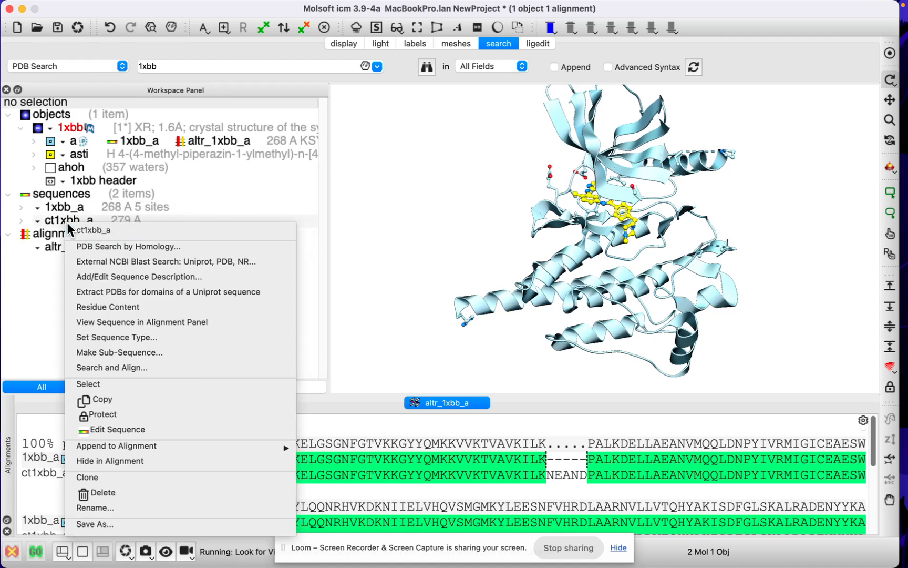
{"action": "left_click", "coordinate": [110, 247]}
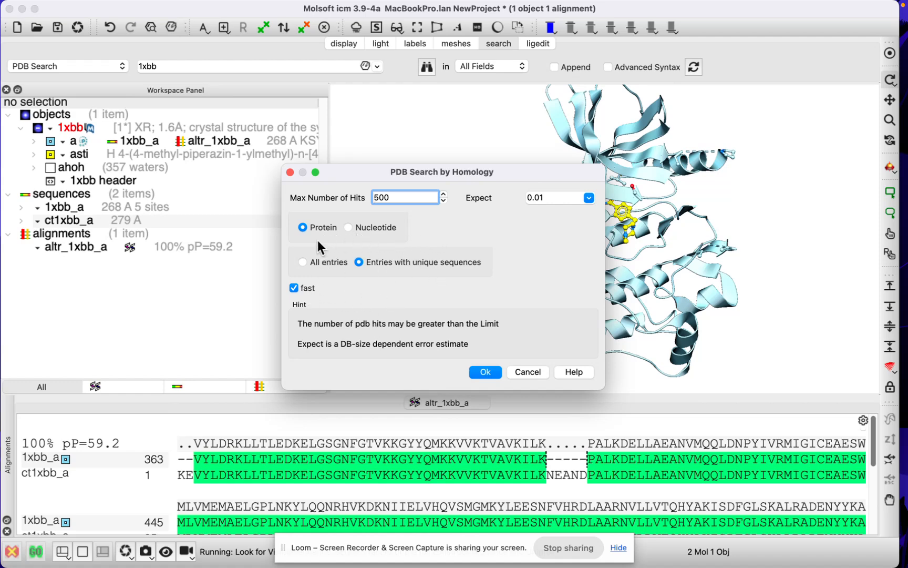
{"action": "left_click", "coordinate": [483, 373]}
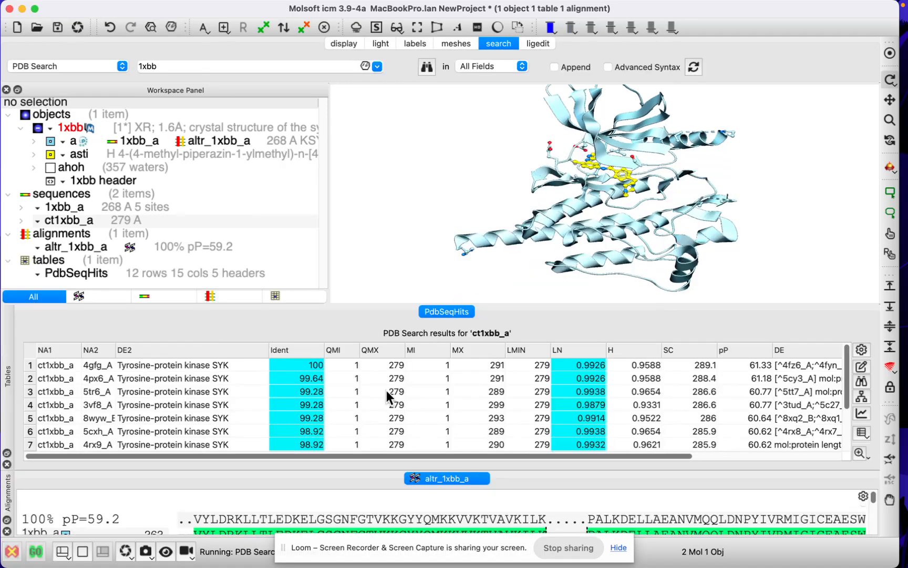
{"action": "left_click", "coordinate": [6, 531]}
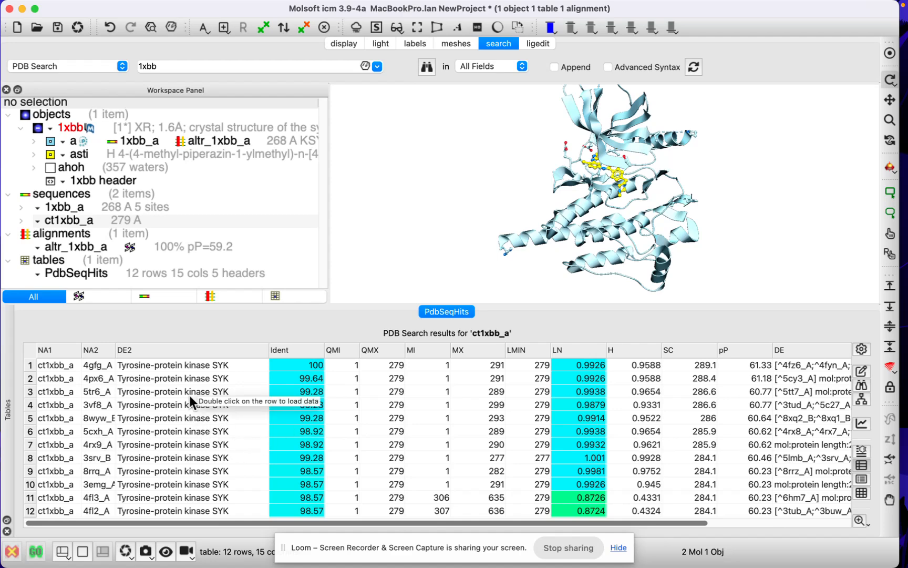
- Load the structures 4px6 and 8wyw from the homology search hits
{"action": "double_click", "coordinate": [99, 377]}
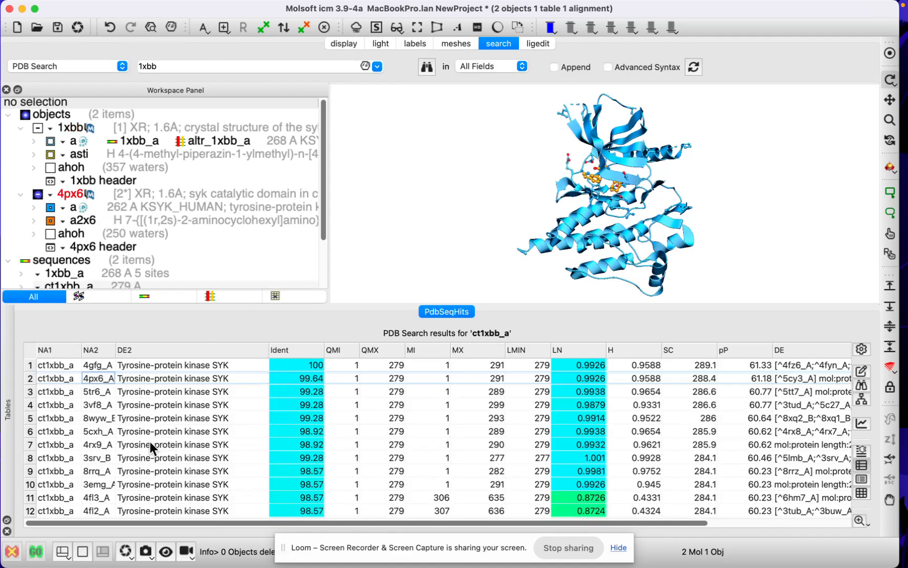
{"action": "double_click", "coordinate": [97, 414]}
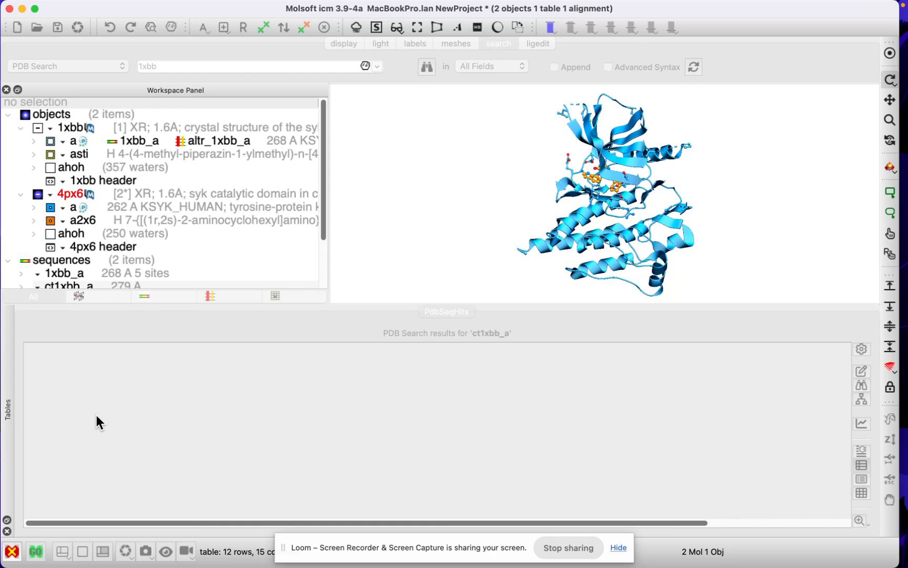
{"action": "scroll", "coordinate": [268, 222], "scroll_direction": "down", "scroll_amount": 3}
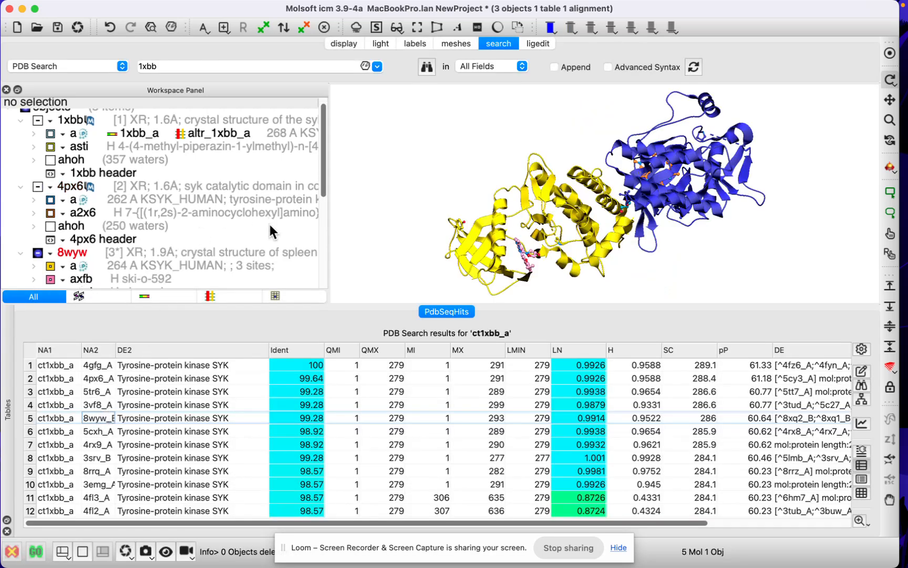
{"action": "scroll", "coordinate": [267, 227], "scroll_direction": "up", "scroll_amount": 3}
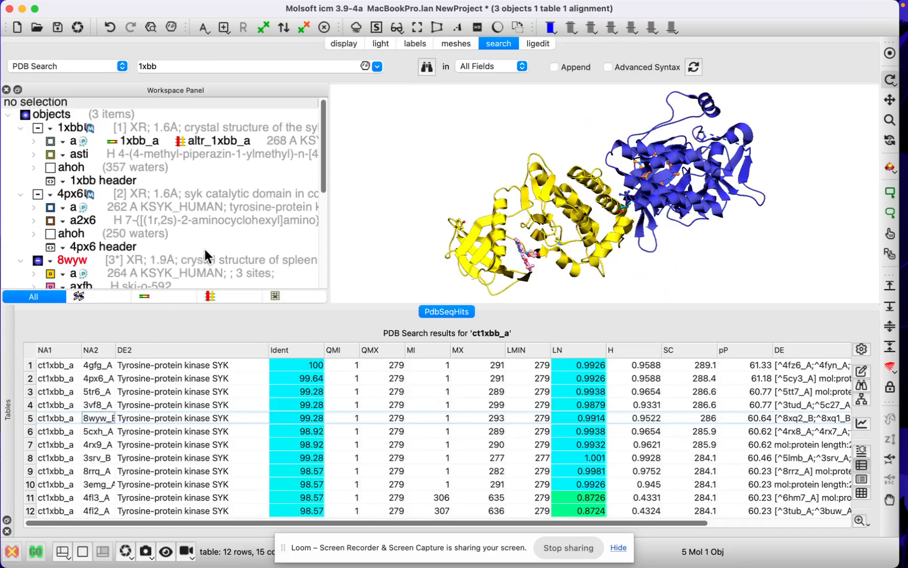
{"action": "scroll", "coordinate": [168, 271], "scroll_direction": "down", "scroll_amount": 1}
{"action": "scroll", "coordinate": [200, 257], "scroll_direction": "up", "scroll_amount": 1}
- Hide all of 8wyw except its protein chain a and enlarge the 3D view
{"action": "left_click", "coordinate": [51, 274]}
{"action": "left_click", "coordinate": [38, 261]}
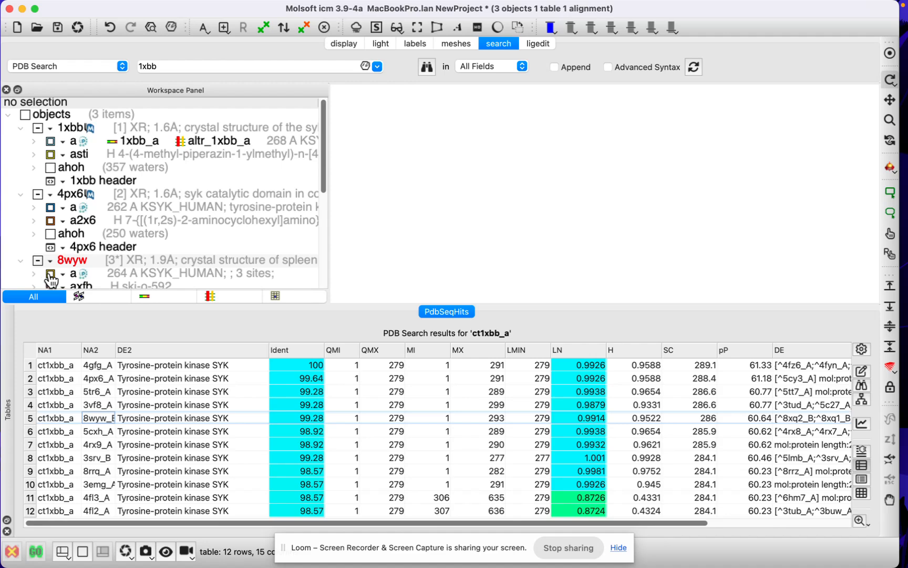
{"action": "left_click", "coordinate": [50, 274]}
{"action": "left_click_drag", "start_coordinate": [454, 236], "coordinate": [481, 209]}
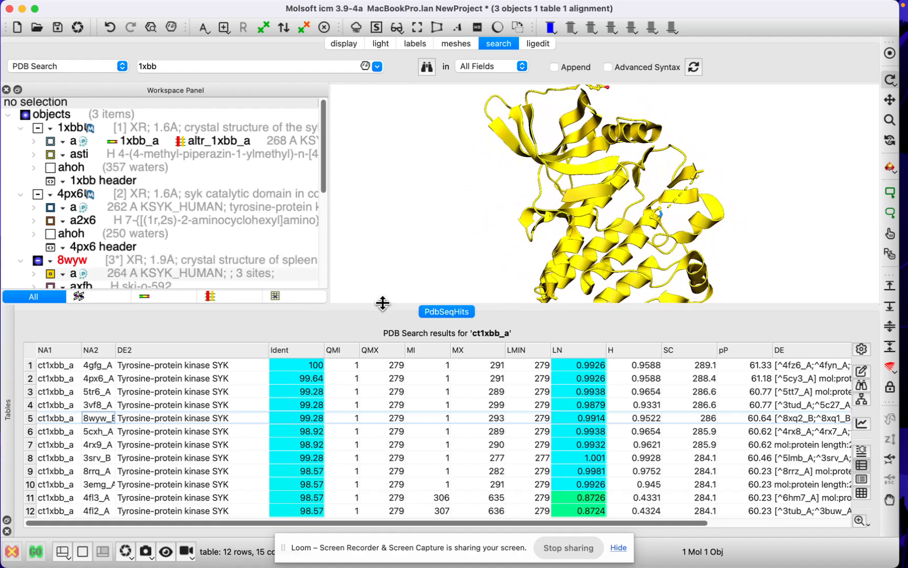
{"action": "left_click_drag", "start_coordinate": [383, 304], "coordinate": [383, 439]}
{"action": "left_click_drag", "start_coordinate": [432, 336], "coordinate": [400, 336]}
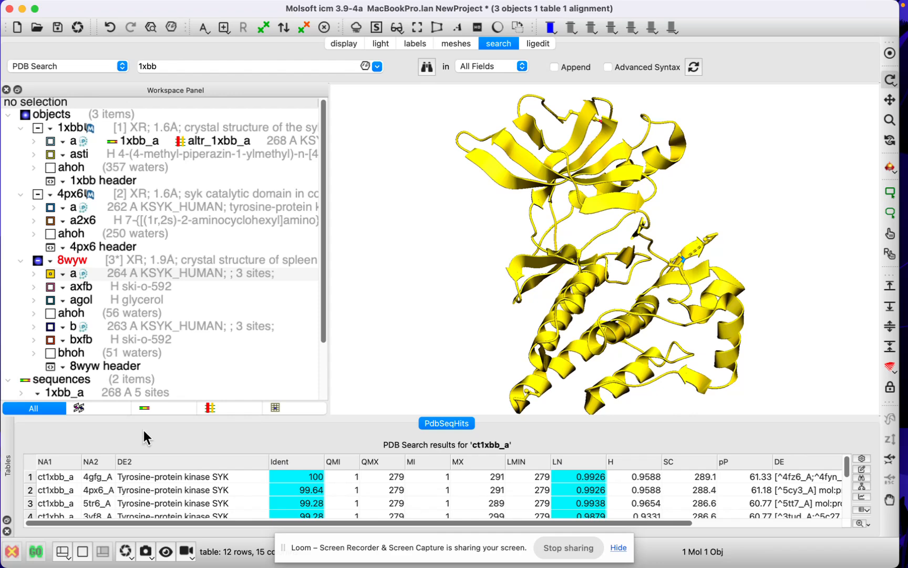
- Display chain a of 1xbb and superimpose chain a of 8wyw onto it, with 1xbb as the static object
{"action": "left_click", "coordinate": [51, 142]}
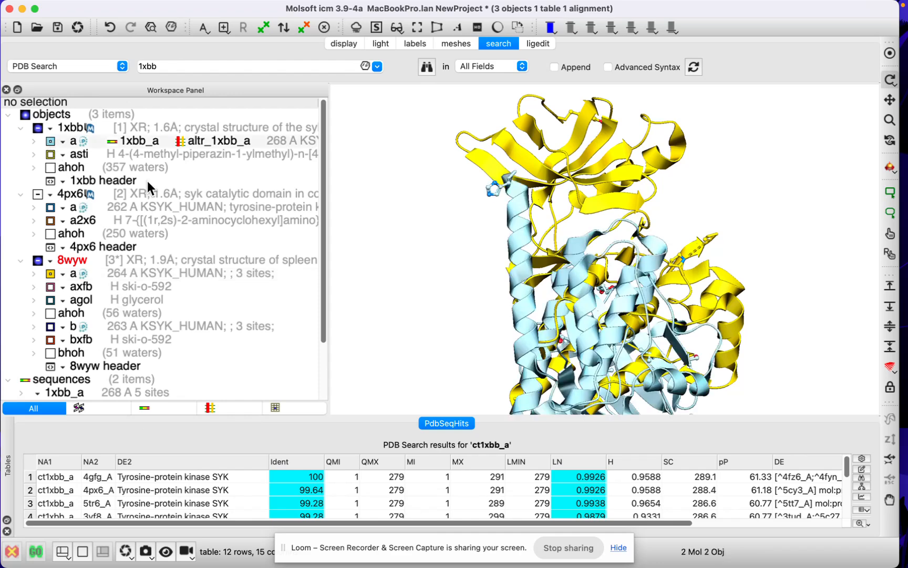
{"action": "left_click", "coordinate": [186, 147]}
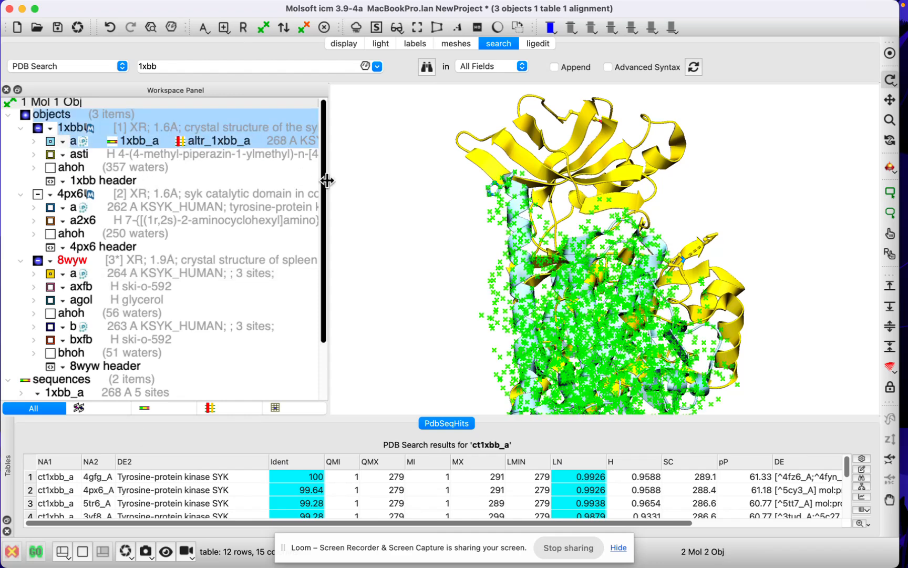
{"action": "left_click", "coordinate": [179, 273], "text": "super"}
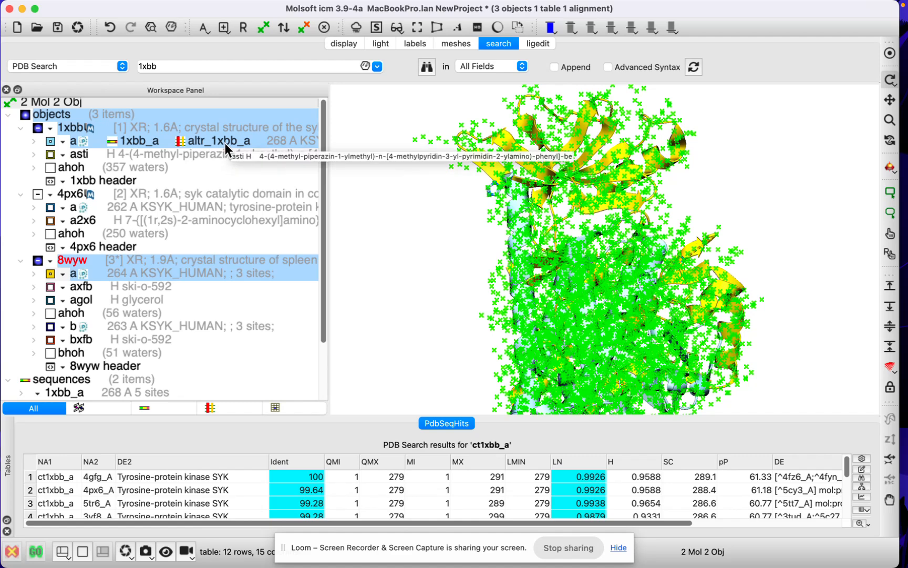
{"action": "left_click", "coordinate": [350, 43]}
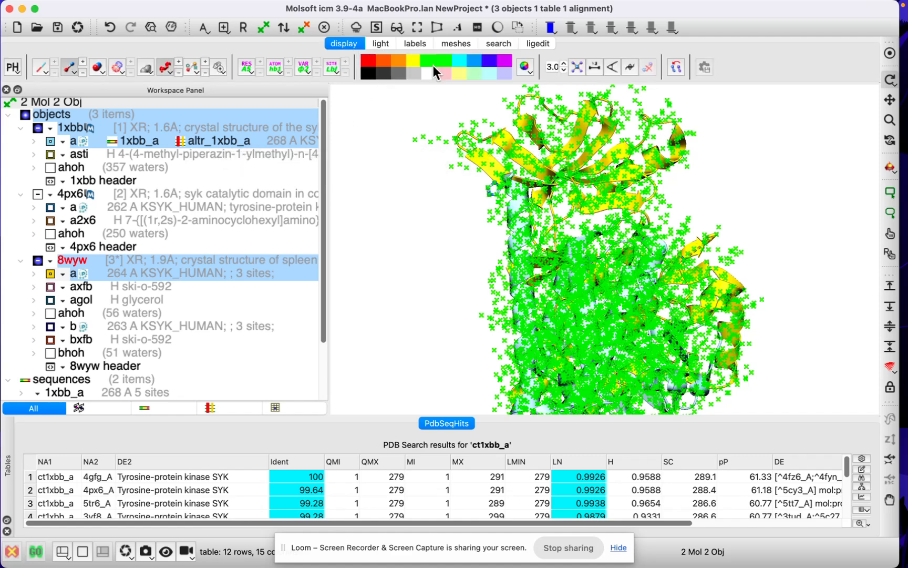
{"action": "left_click", "coordinate": [675, 68]}
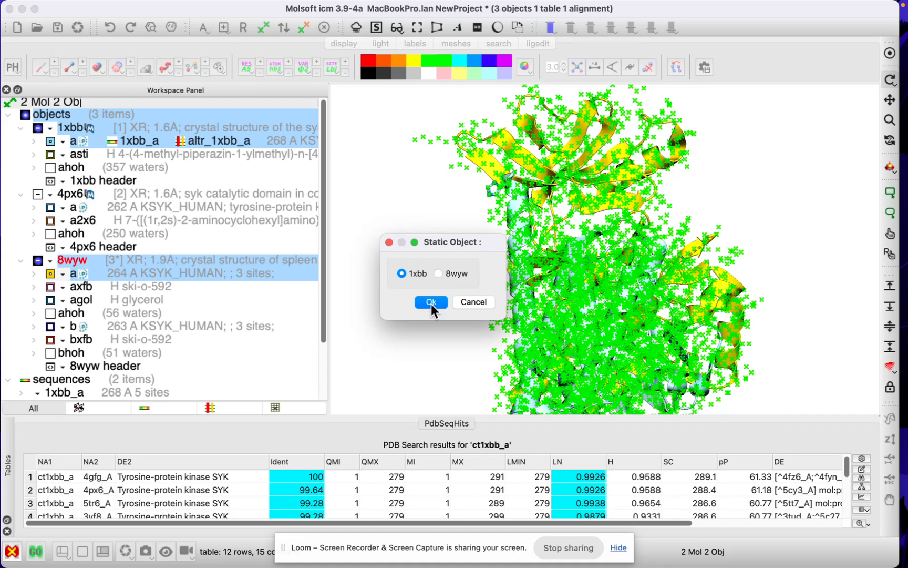
{"action": "left_click", "coordinate": [431, 301]}
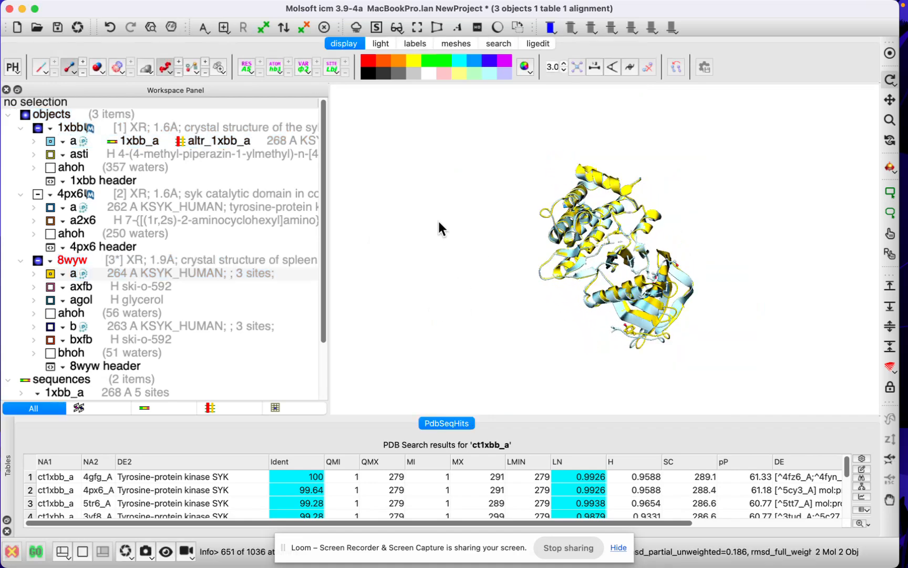
- Display the 1xbb ligand asti within the superimposed structures
{"action": "left_click_drag", "start_coordinate": [387, 114], "coordinate": [300, 150]}
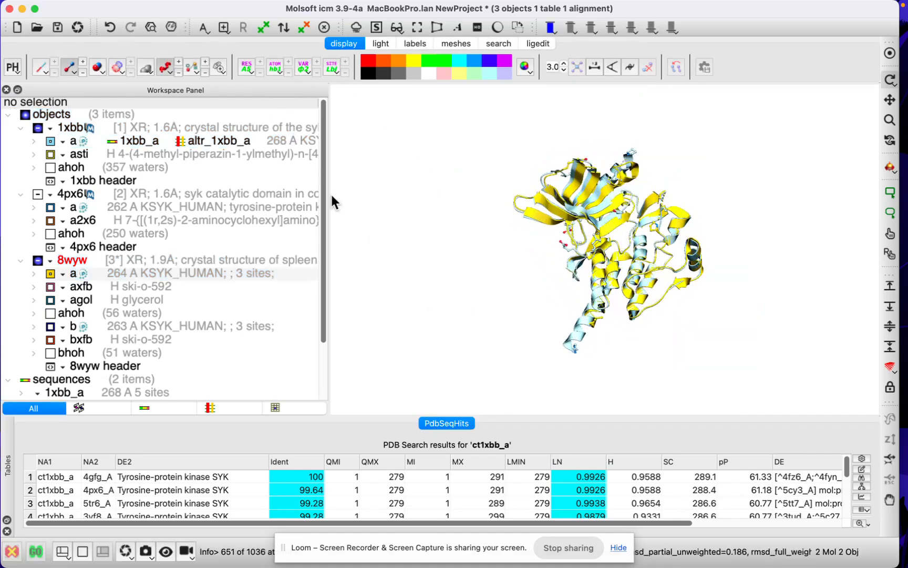
{"action": "left_click_drag", "start_coordinate": [342, 224], "coordinate": [344, 185]}
{"action": "left_click_drag", "start_coordinate": [440, 256], "coordinate": [456, 246]}
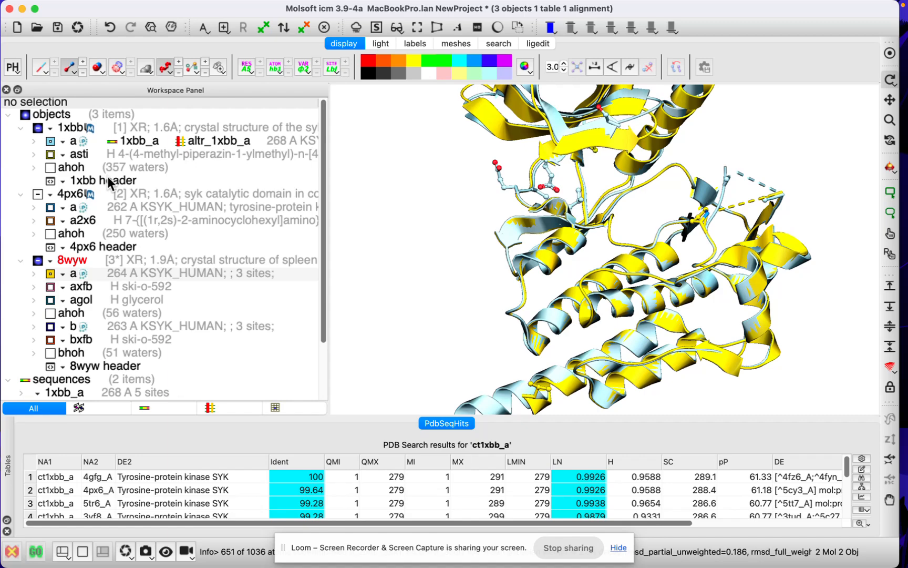
{"action": "left_click", "coordinate": [51, 156]}
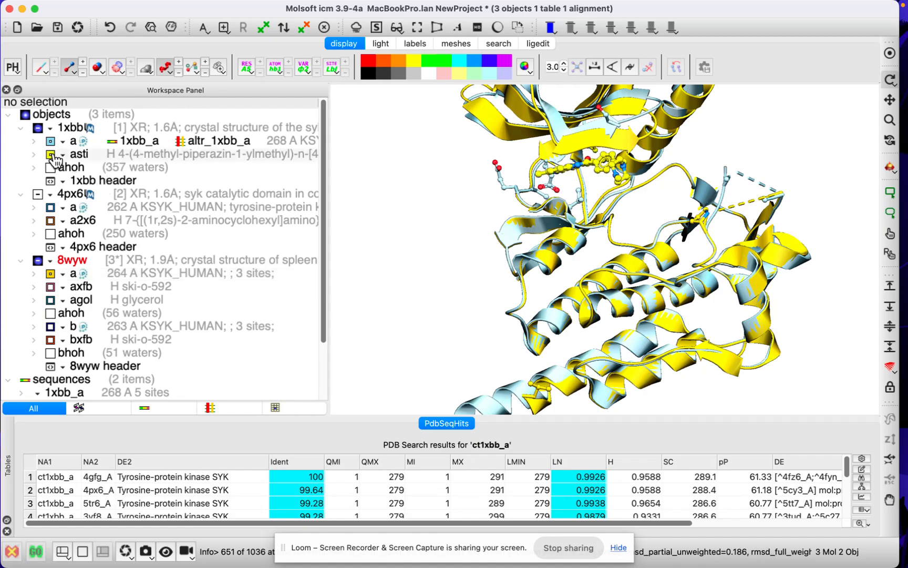
{"action": "left_click_drag", "start_coordinate": [400, 253], "coordinate": [422, 263]}
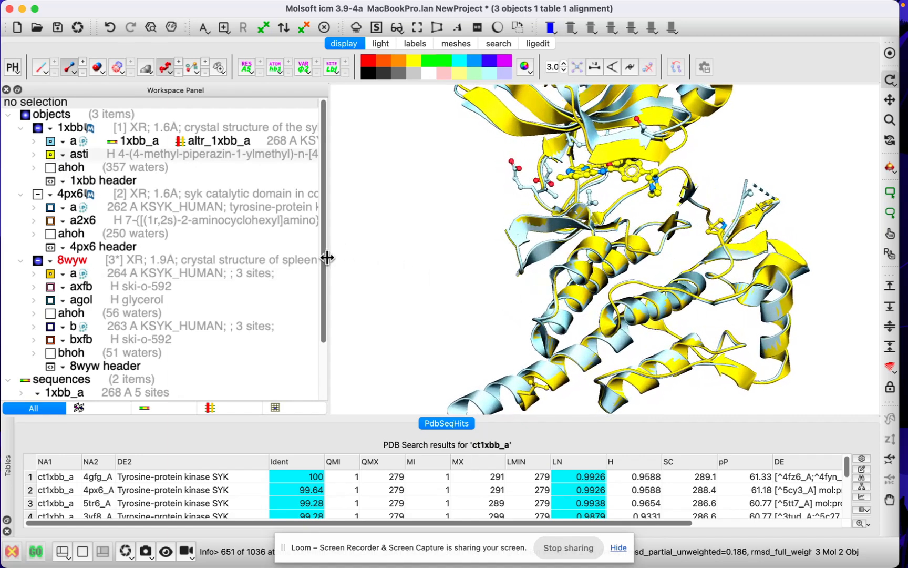
- Display chain a of 4px6 and superimpose the a chains of 1xbb, 4px6 and 8wyw as multiple proteins
{"action": "left_click", "coordinate": [59, 209]}
{"action": "left_click", "coordinate": [113, 207]}
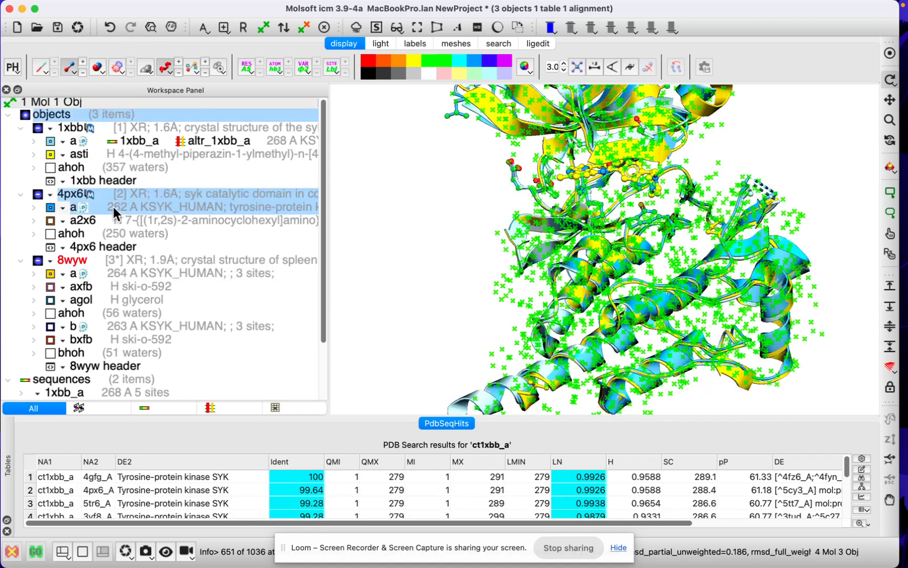
{"action": "left_click", "coordinate": [142, 143], "text": "super"}
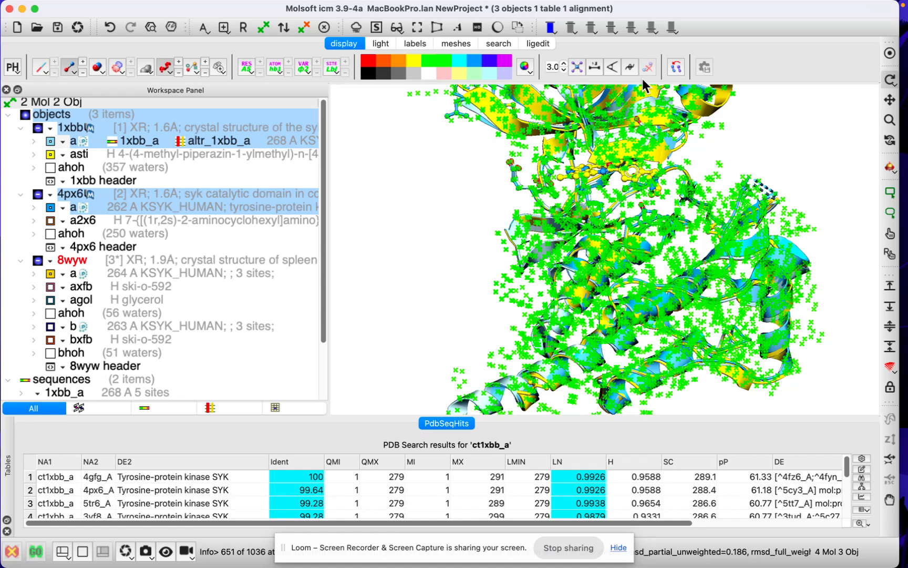
{"action": "left_click", "coordinate": [97, 273], "text": "super"}
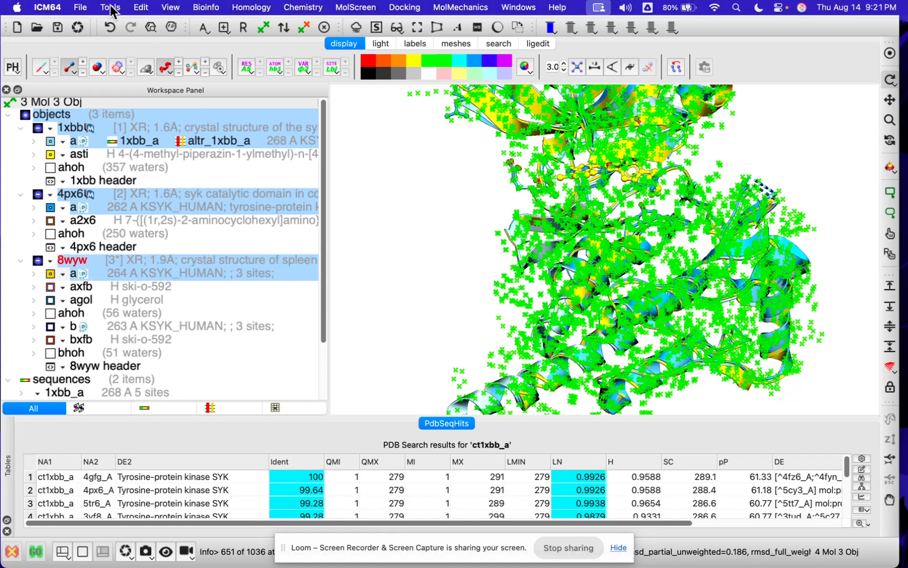
{"action": "left_click", "coordinate": [111, 8]}
{"action": "mouse_move", "coordinate": [147, 85]}
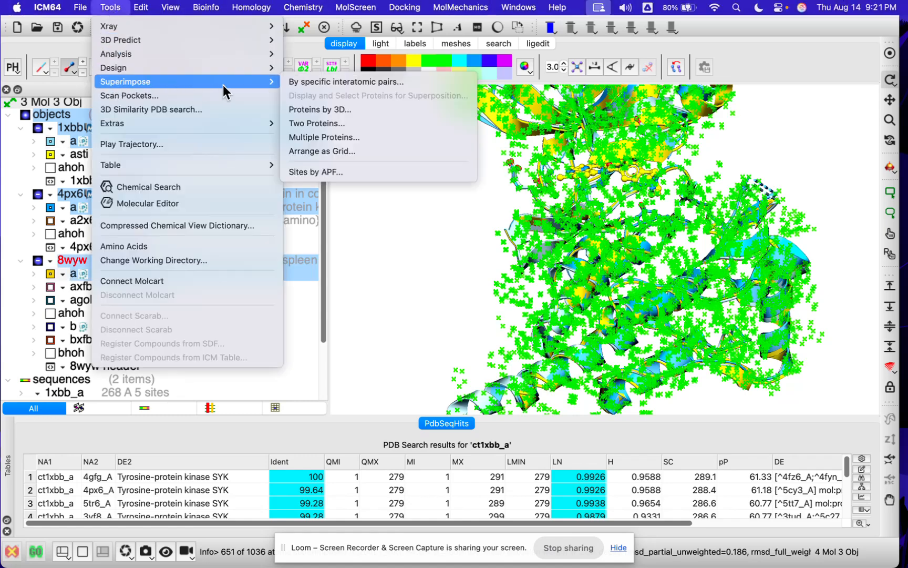
{"action": "left_click", "coordinate": [400, 139]}
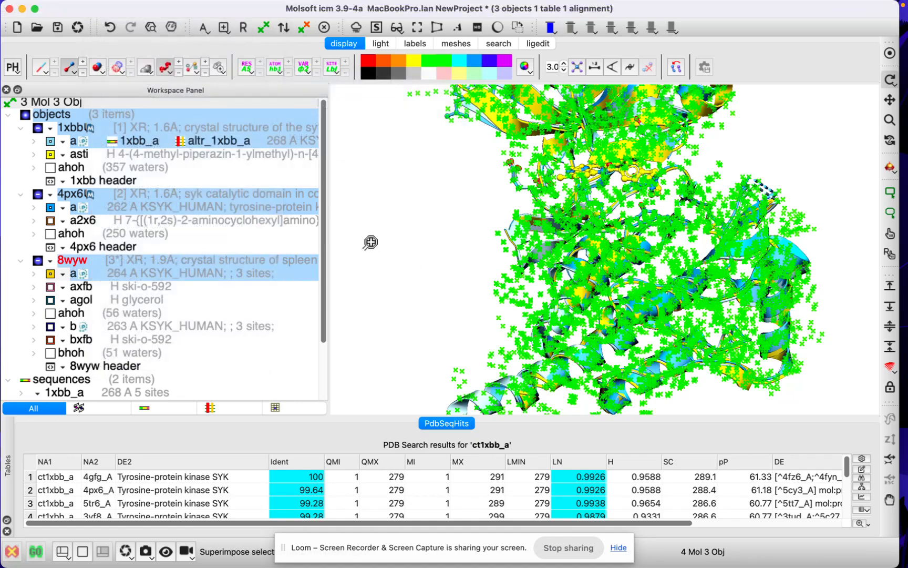
{"action": "left_click_drag", "start_coordinate": [361, 243], "coordinate": [361, 262]}
{"action": "left_click", "coordinate": [411, 259]}
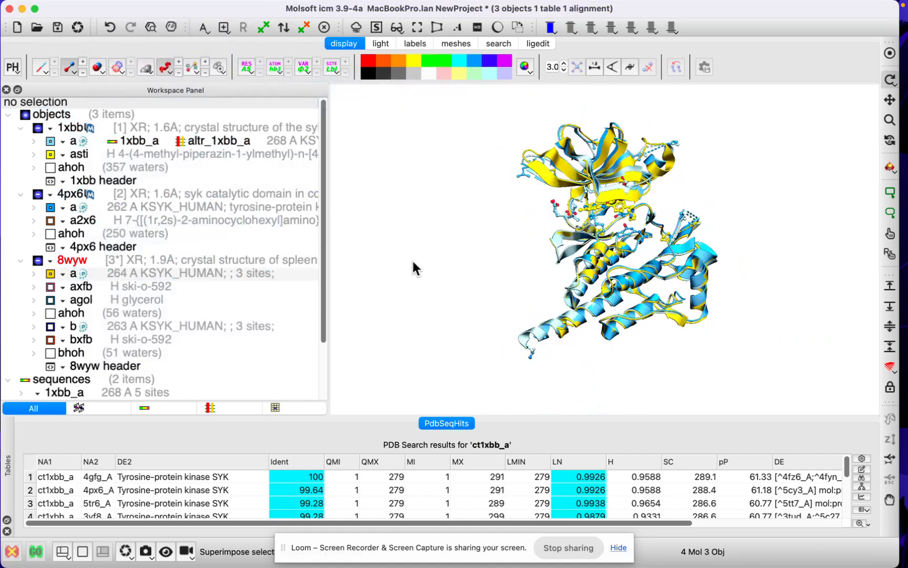
{"action": "scroll", "coordinate": [412, 261], "scroll_direction": "up", "scroll_amount": 6}
{"action": "scroll", "coordinate": [412, 262], "scroll_direction": "down", "scroll_amount": 1}
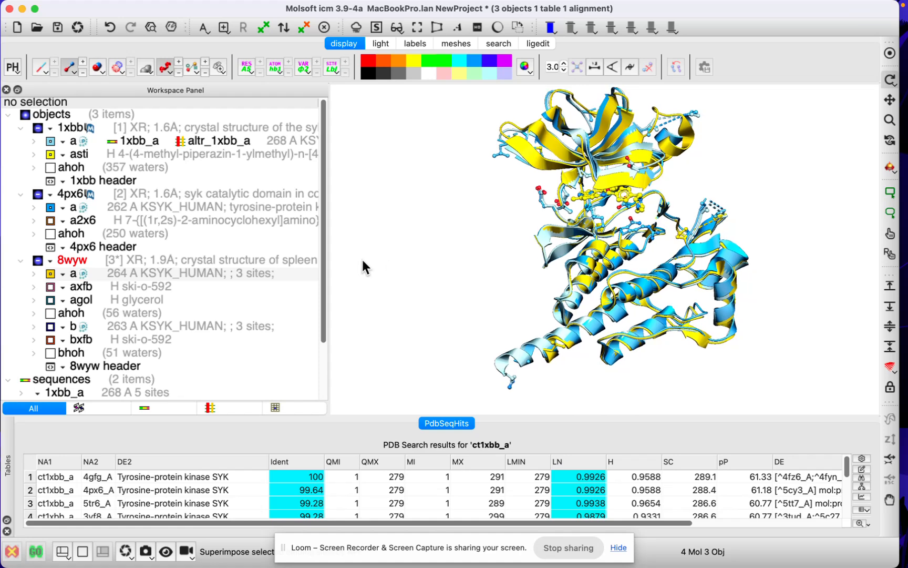
- Hide 4px6 and 8wyw so that only 1xbb with its ligand is displayed, and enlarge the binding site
{"action": "left_click", "coordinate": [38, 194]}
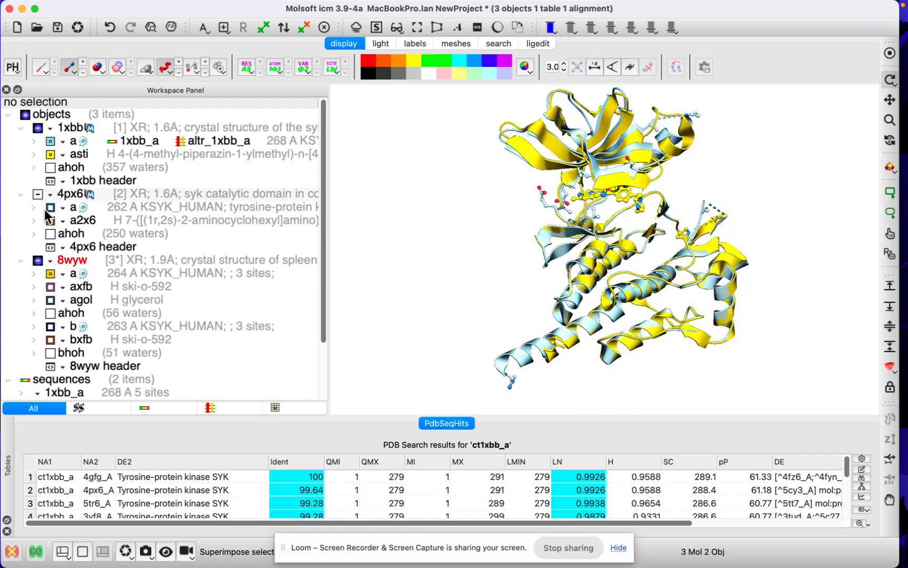
{"action": "left_click", "coordinate": [38, 261]}
{"action": "left_click_drag", "start_coordinate": [361, 251], "coordinate": [363, 240]}
{"action": "middle_click_drag", "start_coordinate": [443, 219], "coordinate": [431, 250]}
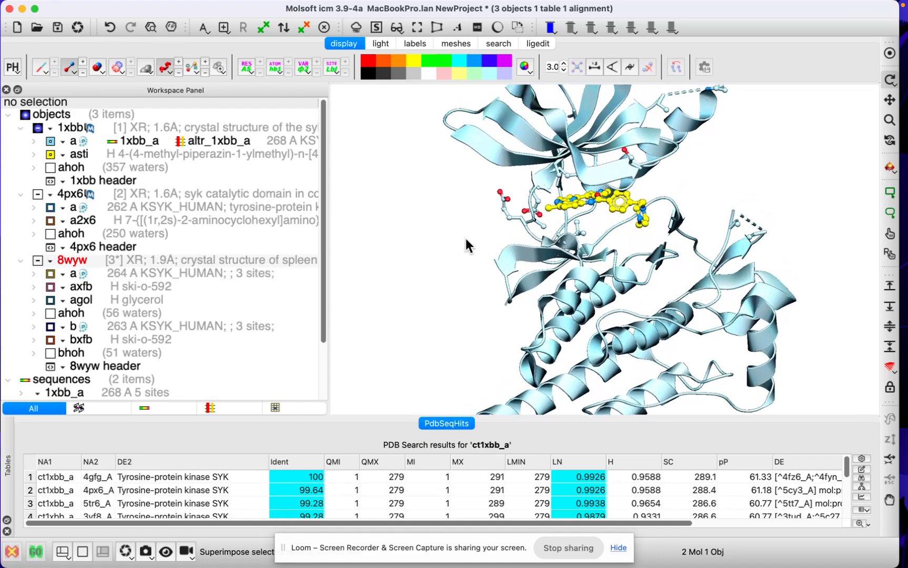
{"action": "left_click_drag", "start_coordinate": [466, 239], "coordinate": [390, 217]}
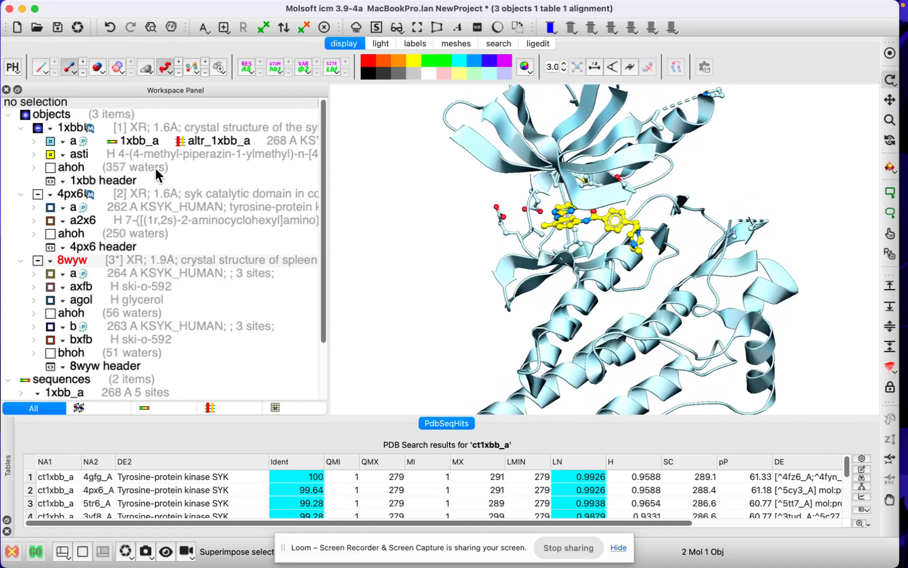
- Open the 1xbb ligand asti for editing in the molecule editor and bring its full 2D structure into view
{"action": "right_click", "coordinate": [116, 154]}
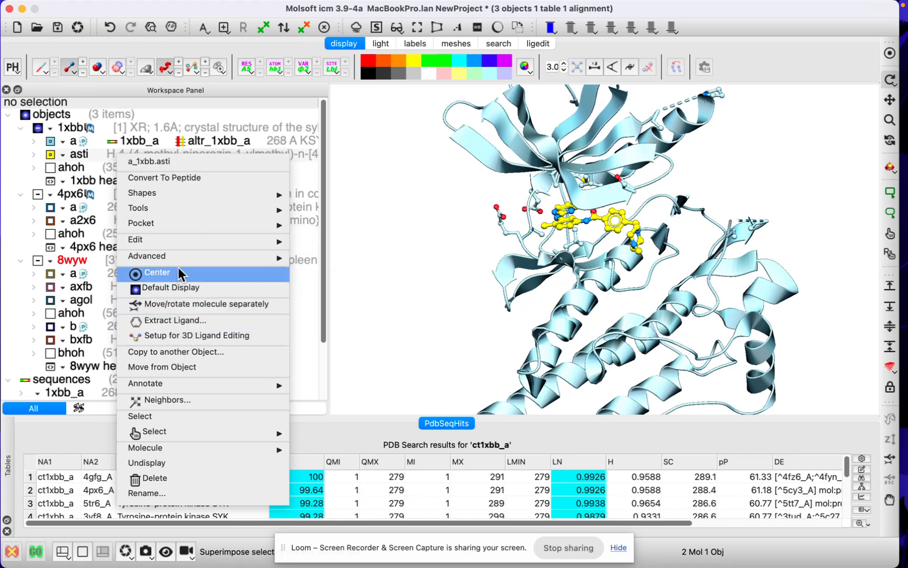
{"action": "mouse_move", "coordinate": [181, 242]}
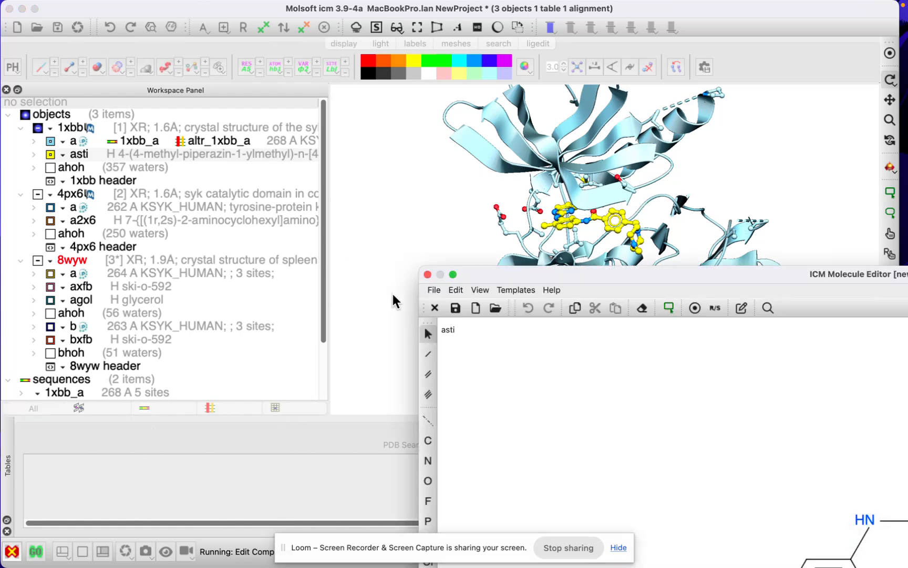
{"action": "mouse_move", "coordinate": [541, 272]}
{"action": "left_mouse_down"}
{"action": "mouse_move", "coordinate": [240, 82]}
{"action": "mouse_move", "coordinate": [240, 73]}
{"action": "left_mouse_up"}
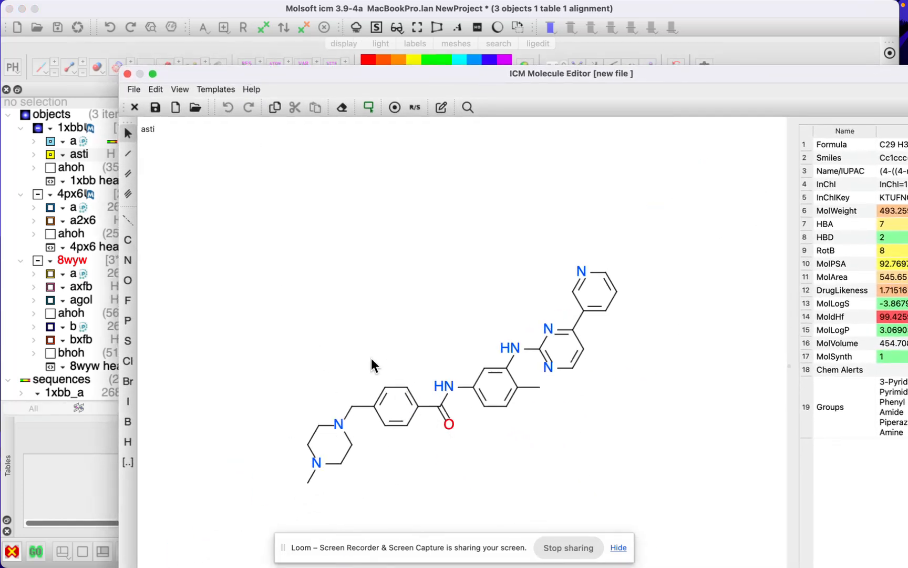
{"action": "left_click_drag", "start_coordinate": [277, 254], "coordinate": [655, 502]}
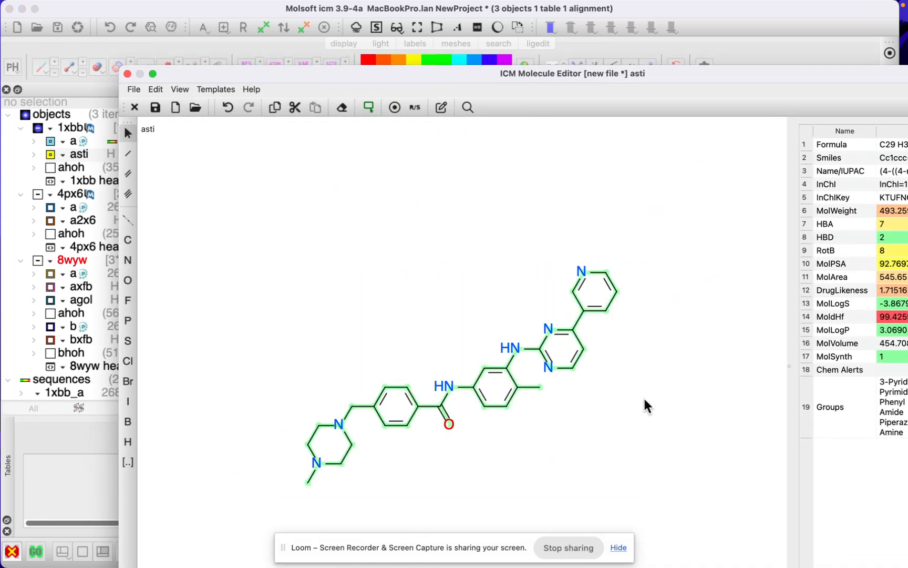
{"action": "left_click", "coordinate": [622, 405]}
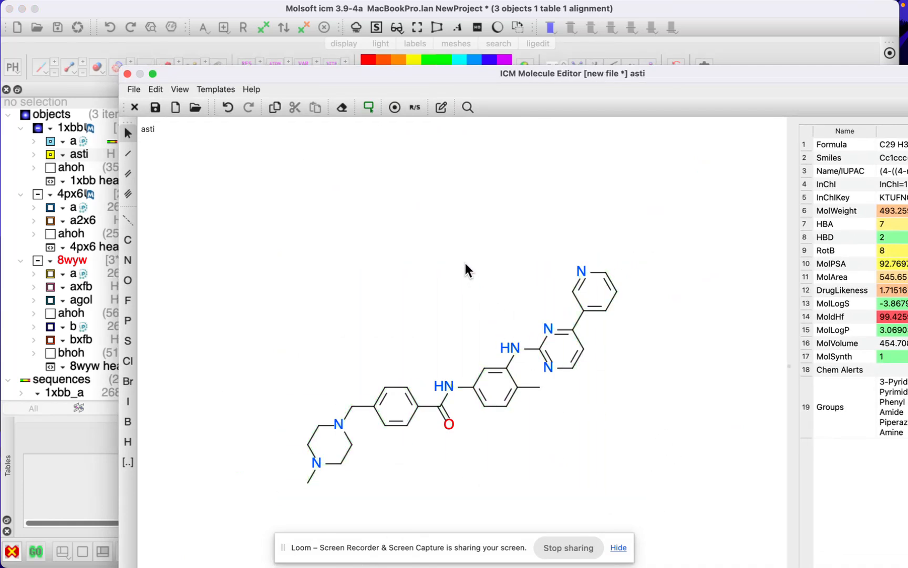
- Delete the methylpiperazine, adjoining phenyl ring and amide portion from the asti structure
{"action": "left_click_drag", "start_coordinate": [455, 240], "coordinate": [276, 493]}
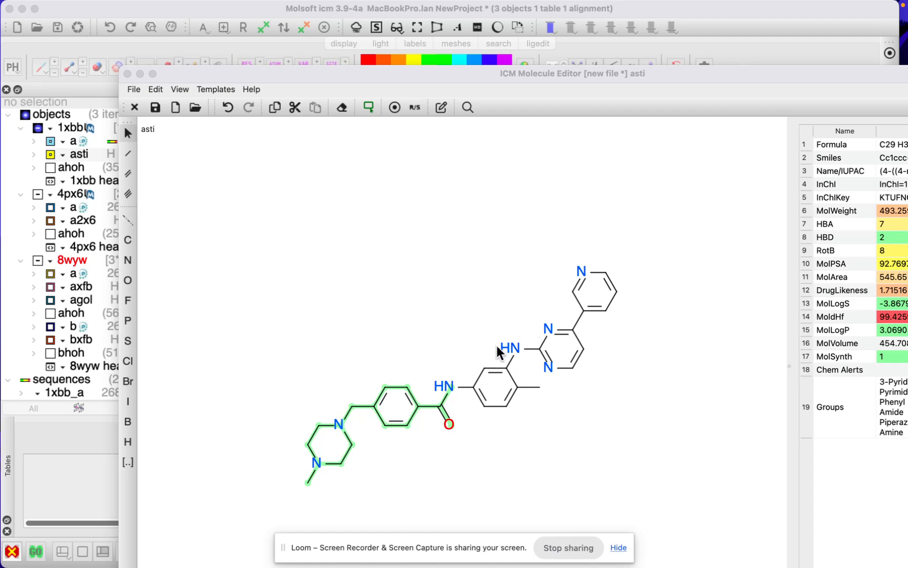
{"action": "left_click_drag", "start_coordinate": [444, 74], "coordinate": [393, 55]}
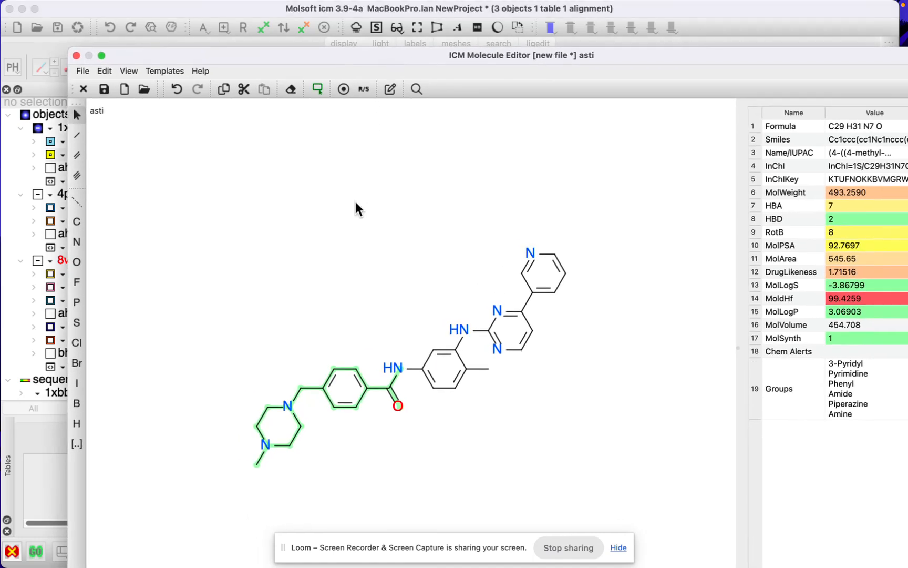
{"action": "key", "text": "Delete"}
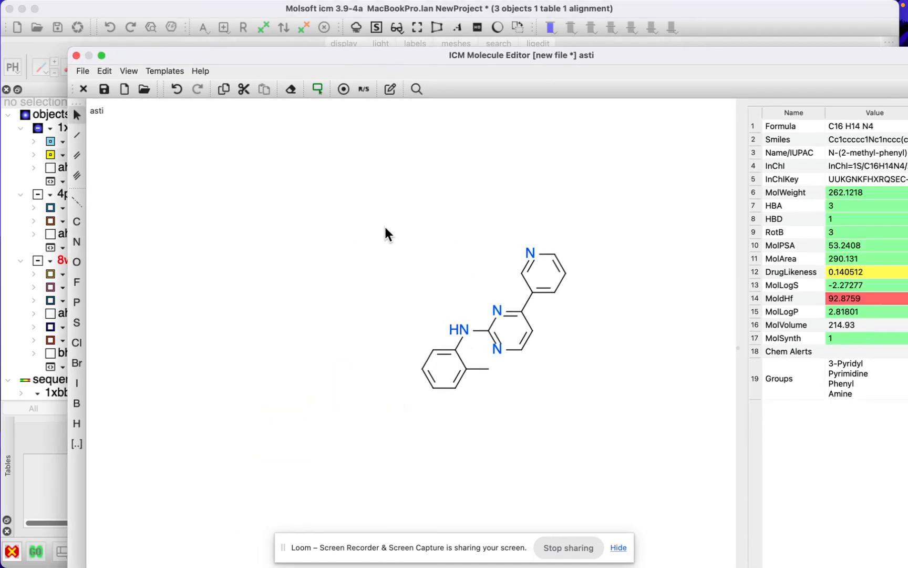
- Copy the whole remaining ligand fragment and close the molecule editor without submitting the changes
{"action": "left_click_drag", "start_coordinate": [385, 226], "coordinate": [627, 409]}
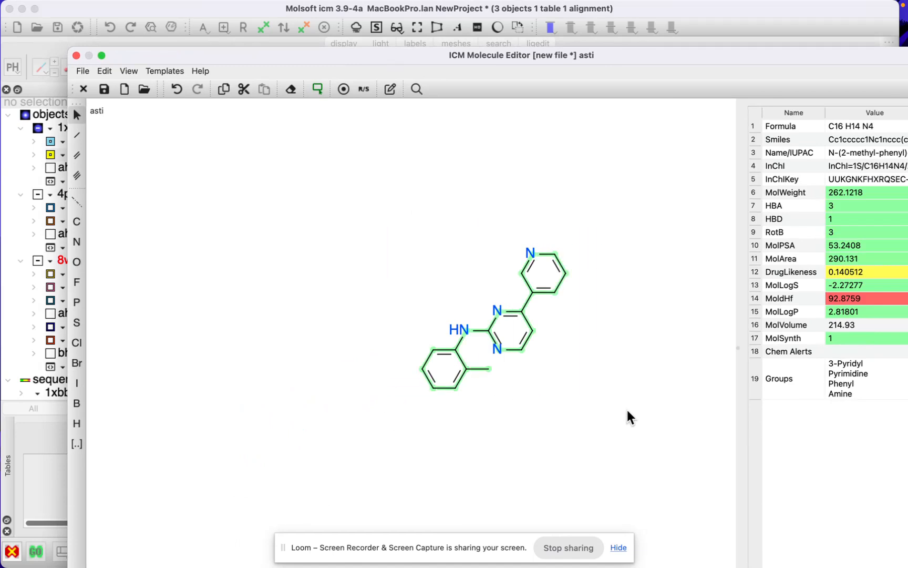
{"action": "key", "text": "super+c"}
{"action": "left_click", "coordinate": [105, 69]}
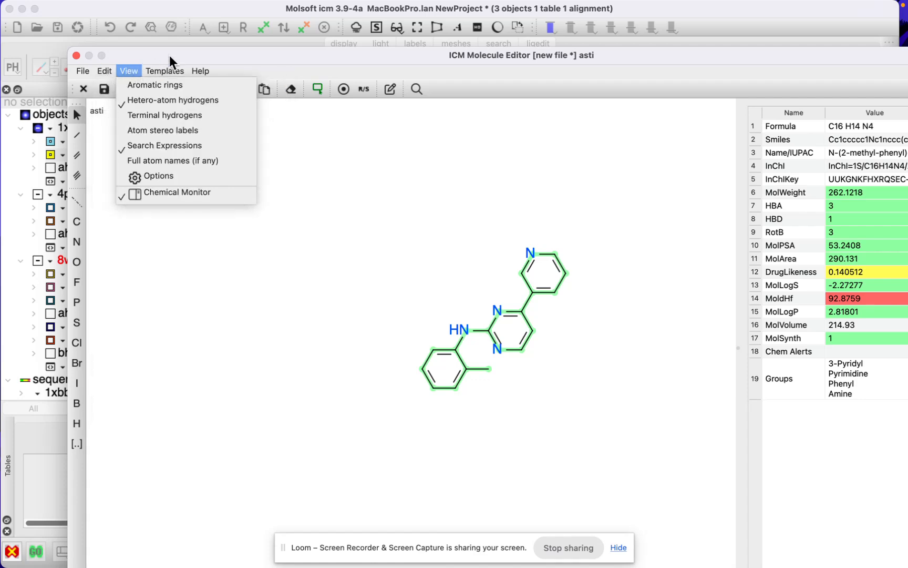
{"action": "left_click", "coordinate": [142, 68]}
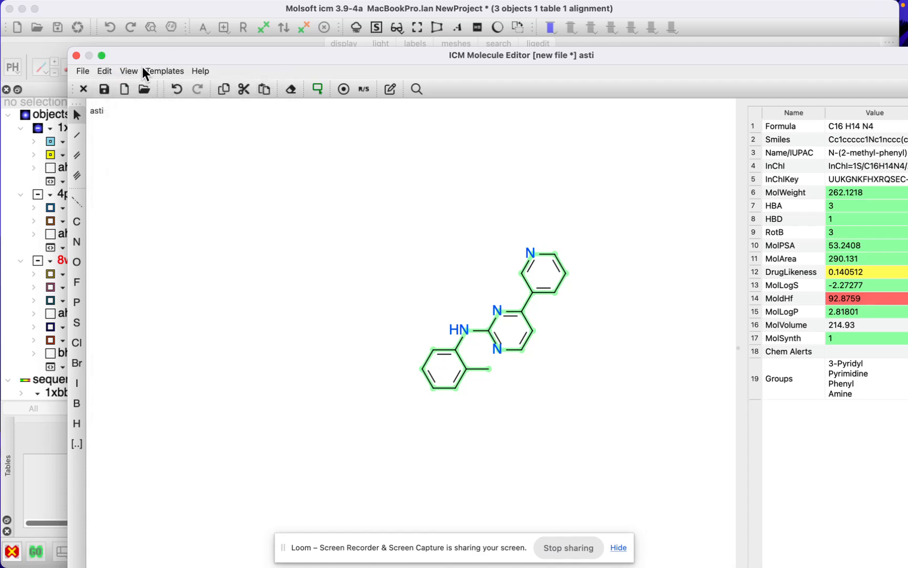
{"action": "left_click", "coordinate": [76, 56]}
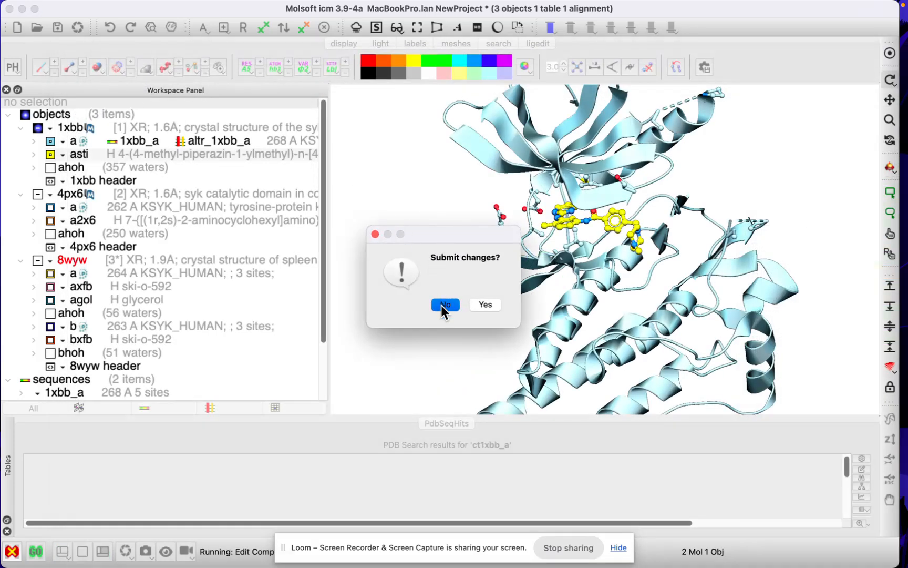
{"action": "left_click", "coordinate": [444, 304]}
- Use the copied C16H14N4 fragment as the structure query for a PDB search in all fields and run it
{"action": "left_click", "coordinate": [499, 45]}
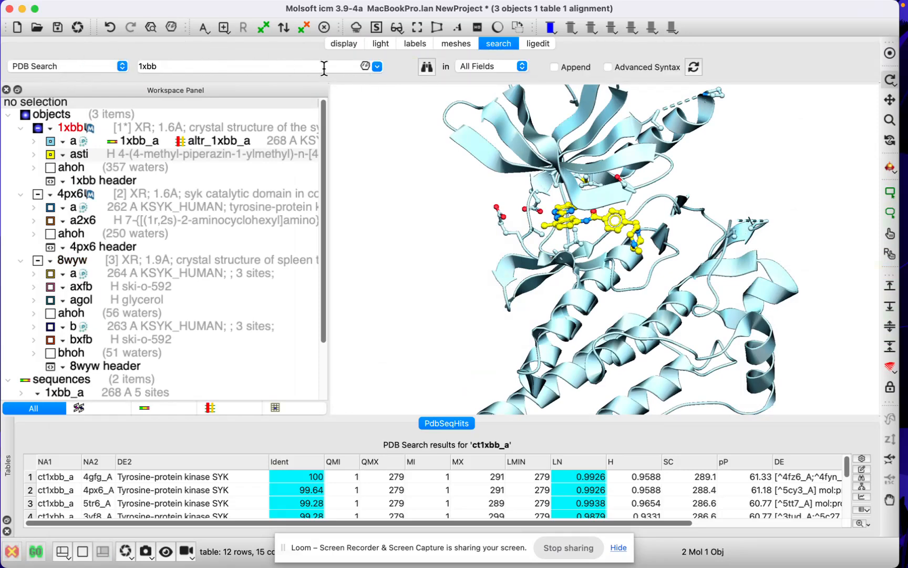
{"action": "left_click", "coordinate": [366, 69]}
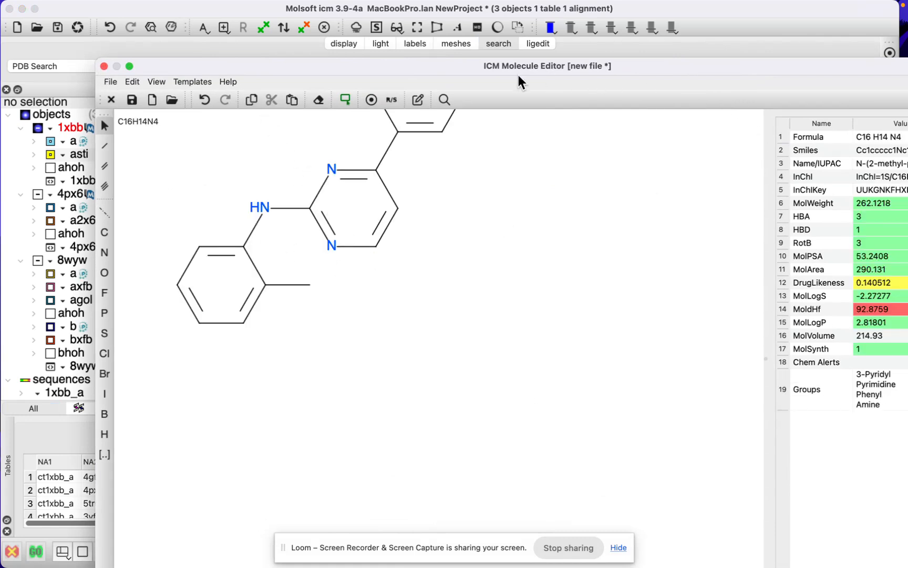
{"action": "left_click", "coordinate": [379, 100]}
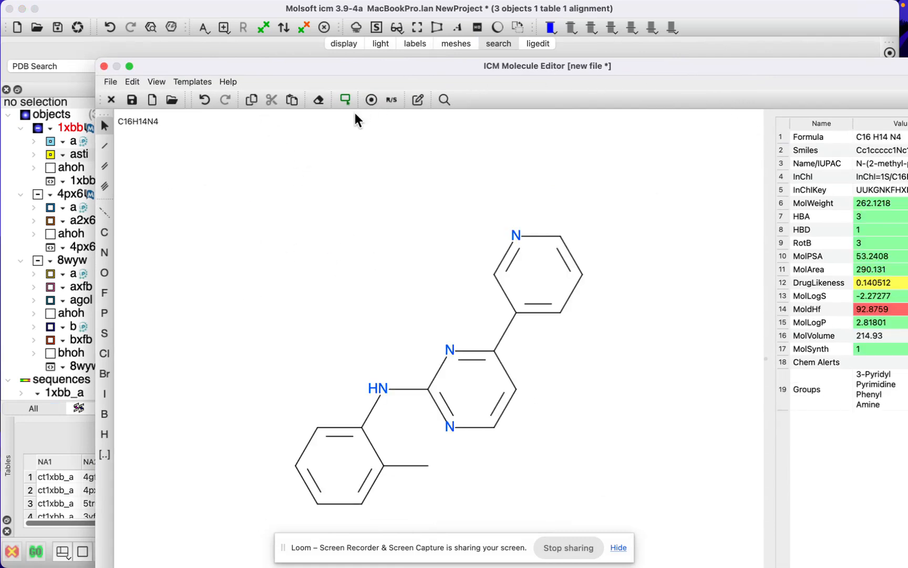
{"action": "left_click", "coordinate": [104, 66]}
{"action": "left_click", "coordinate": [482, 304]}
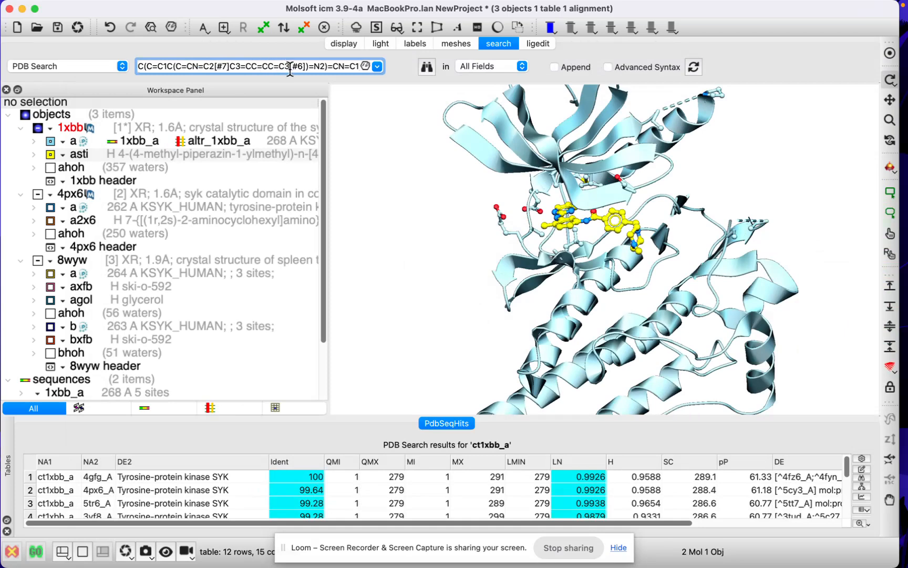
{"action": "left_click", "coordinate": [427, 70]}
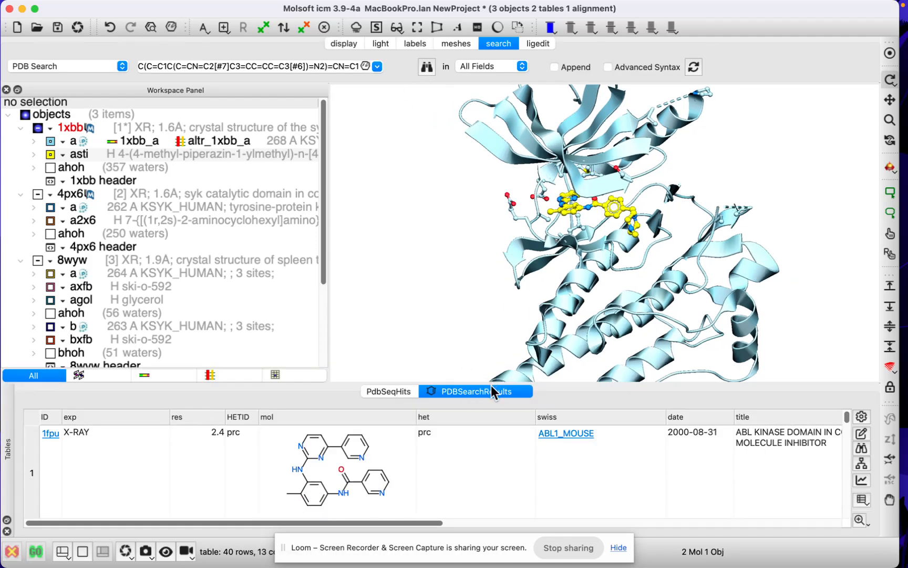
- Enlarge the PDB search results table and examine the ligands and proteins of the substructure hits down to the last row
{"action": "left_click_drag", "start_coordinate": [562, 386], "coordinate": [551, 267]}
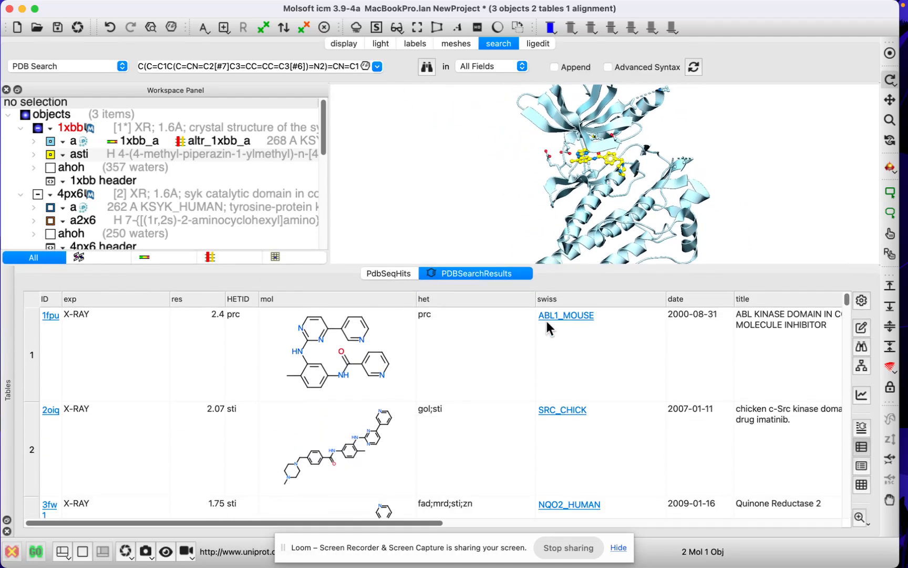
{"action": "scroll", "coordinate": [154, 363], "scroll_direction": "down", "scroll_amount": 5}
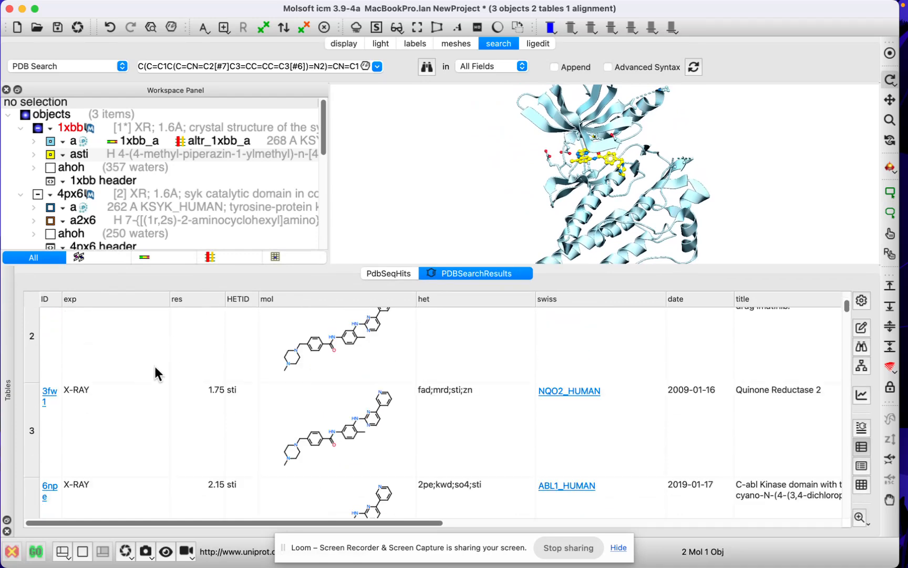
{"action": "scroll", "coordinate": [203, 386], "scroll_direction": "up", "scroll_amount": 4}
{"action": "scroll", "coordinate": [363, 356], "scroll_direction": "up", "scroll_amount": 1}
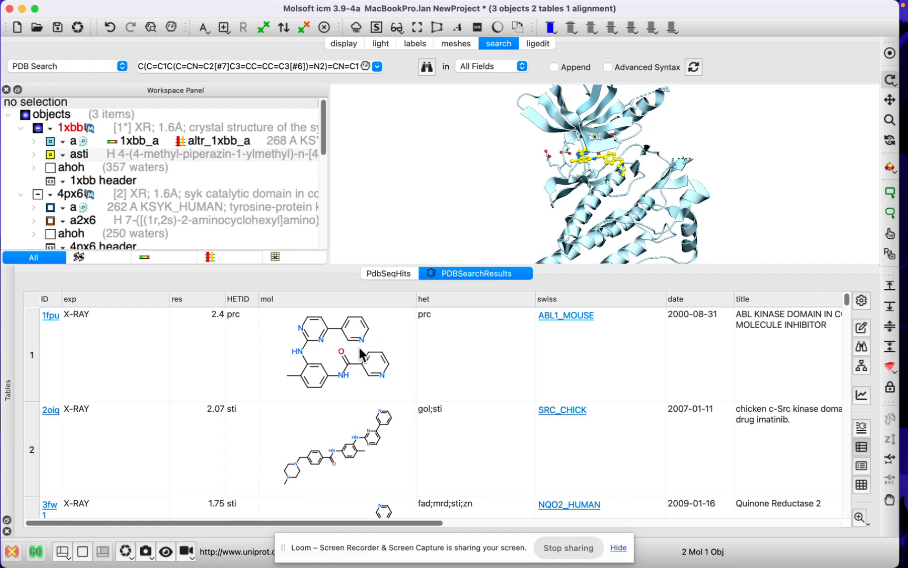
{"action": "scroll", "coordinate": [356, 407], "scroll_direction": "down", "scroll_amount": 10}
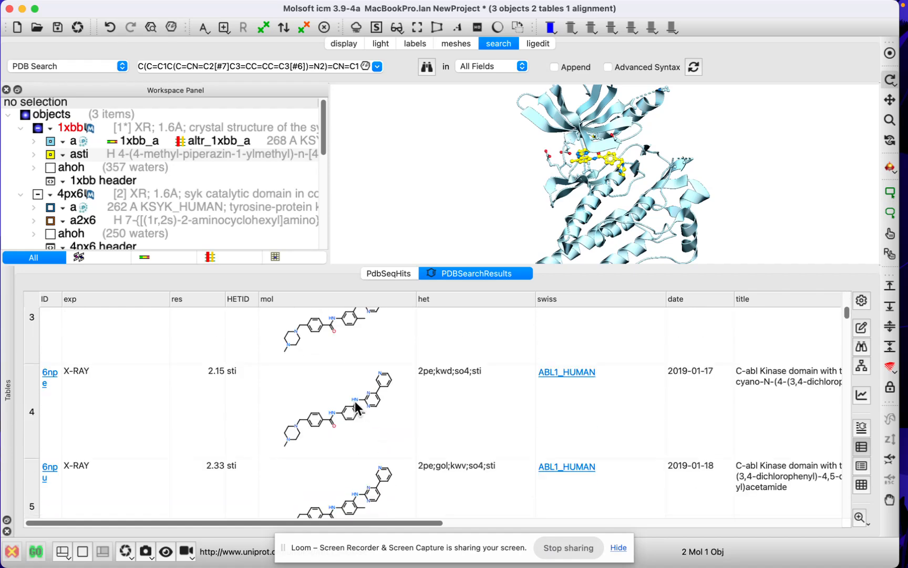
{"action": "scroll", "coordinate": [350, 401], "scroll_direction": "down", "scroll_amount": 20}
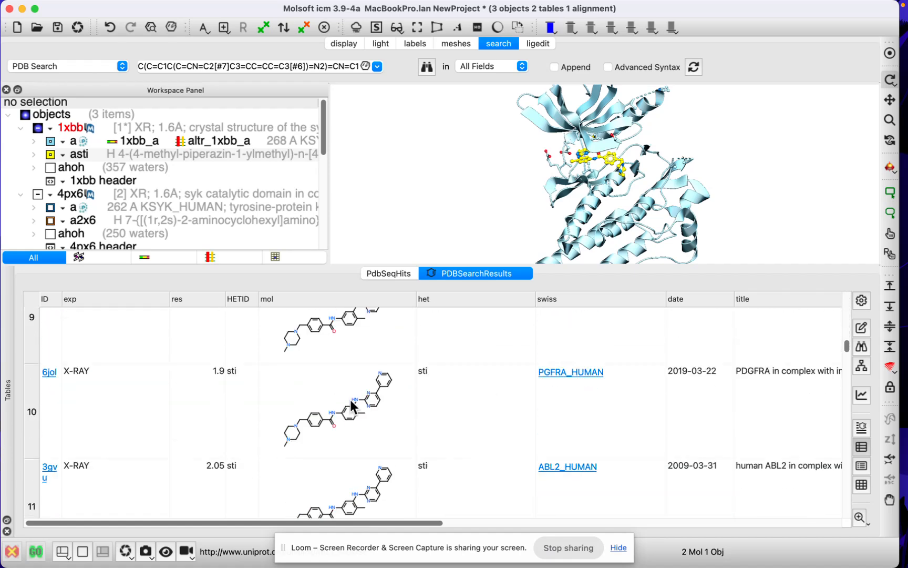
{"action": "scroll", "coordinate": [352, 406], "scroll_direction": "down", "scroll_amount": 20}
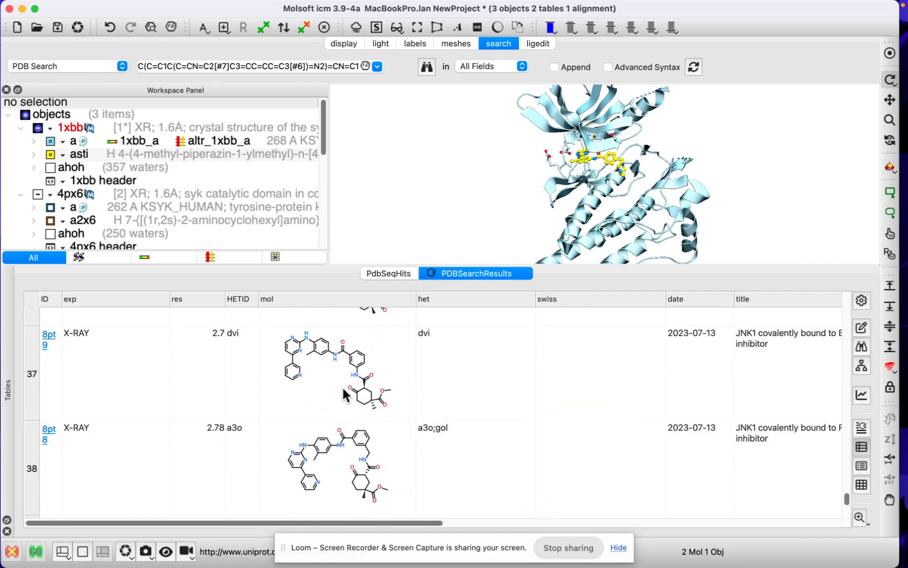
{"action": "scroll", "coordinate": [331, 407], "scroll_direction": "down", "scroll_amount": 4}
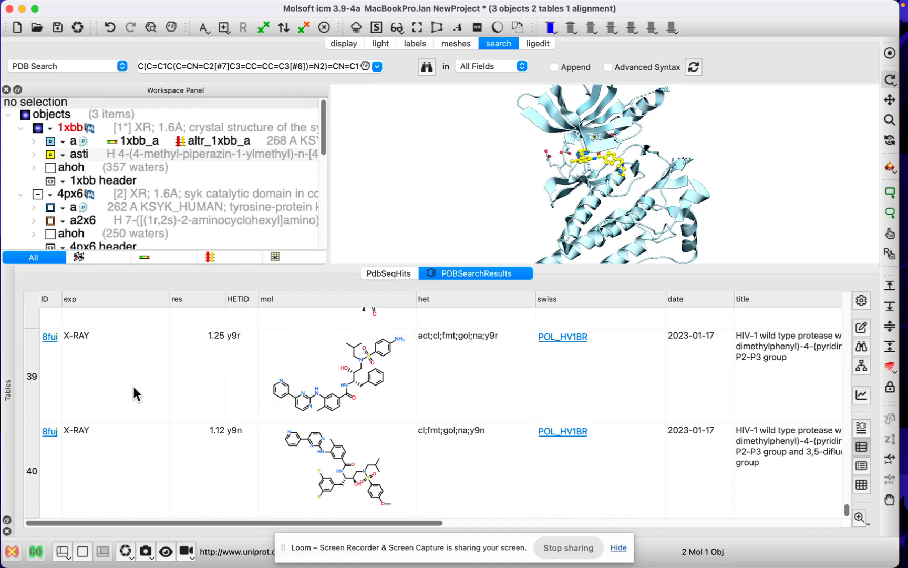
- Load the HIV-1 protease structure 8fui from the search results and enlarge the 3D view around its ligand
{"action": "double_click", "coordinate": [106, 380]}
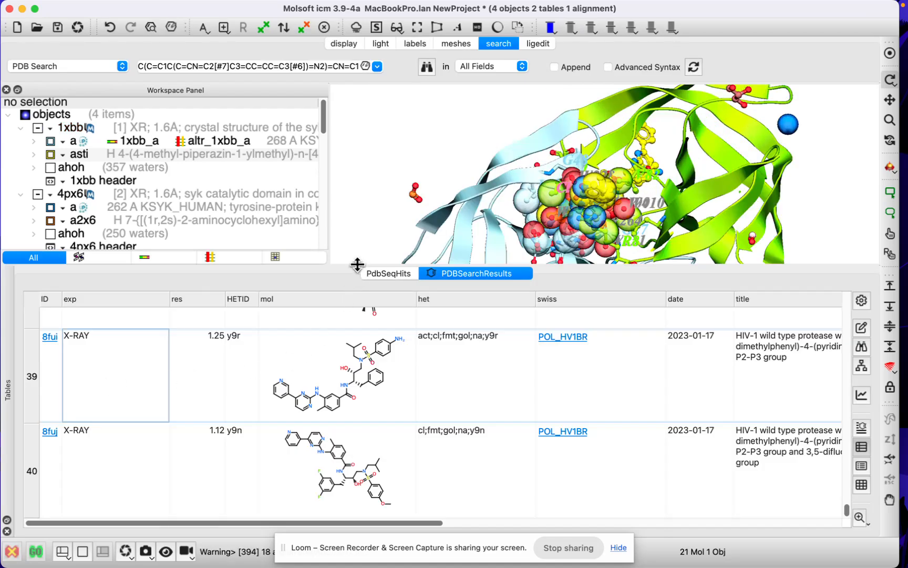
{"action": "left_click_drag", "start_coordinate": [357, 265], "coordinate": [343, 442]}
{"action": "scroll", "coordinate": [406, 303], "scroll_direction": "down", "scroll_amount": 5}
{"action": "mouse_move", "coordinate": [424, 313]}
{"action": "left_mouse_down"}
{"action": "mouse_move", "coordinate": [424, 298]}
{"action": "mouse_move", "coordinate": [479, 305]}
{"action": "mouse_move", "coordinate": [434, 303]}
{"action": "left_mouse_up"}
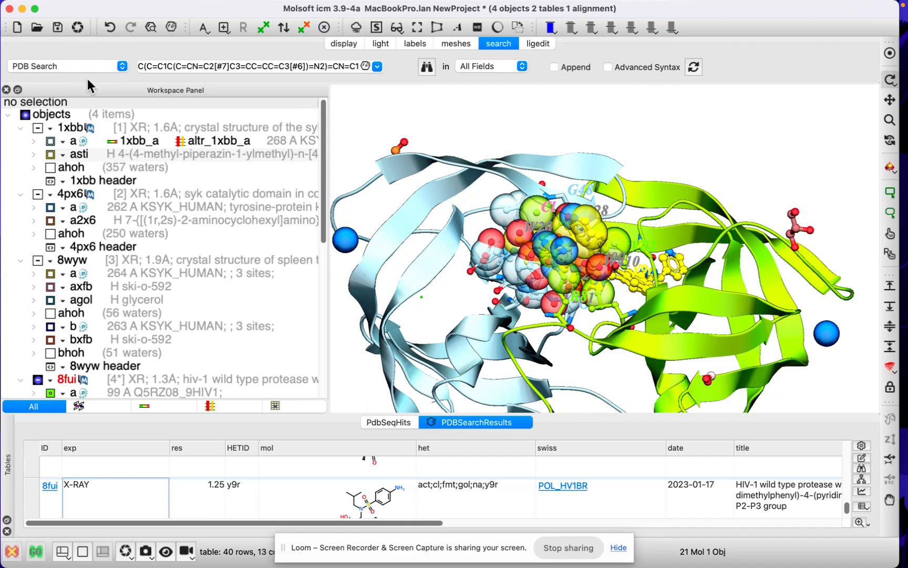
{"action": "mouse_move", "coordinate": [104, 6]}
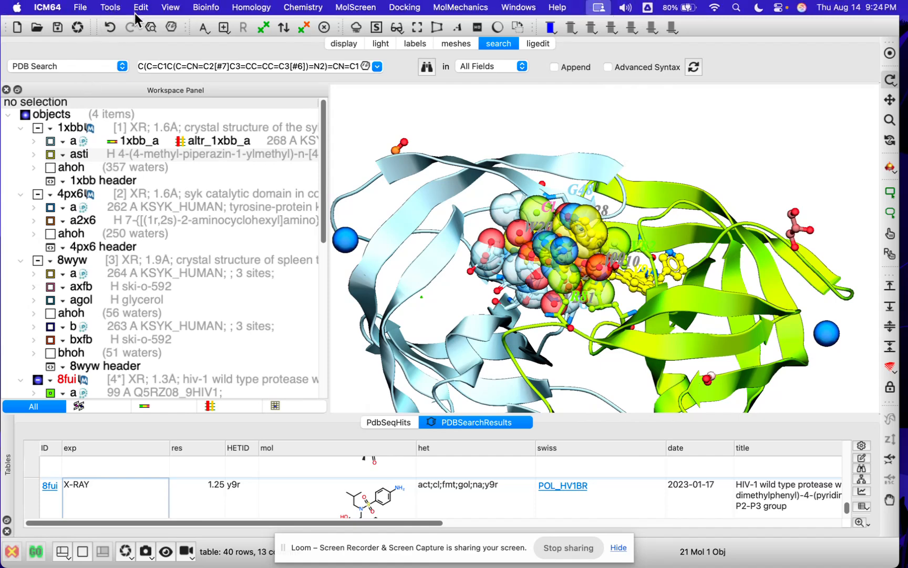
{"action": "key", "text": "super+Tab"}
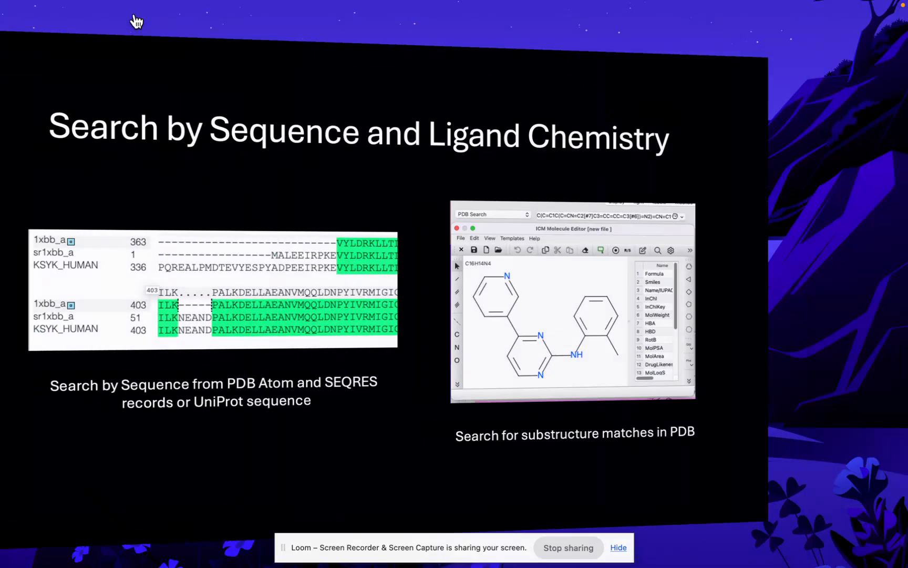
{"action": "left_click", "coordinate": [183, 134]}
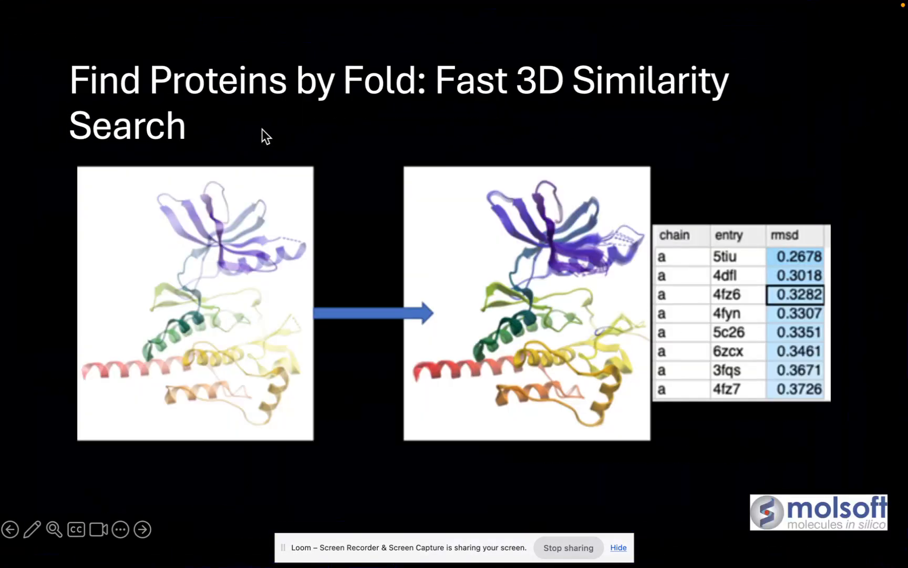